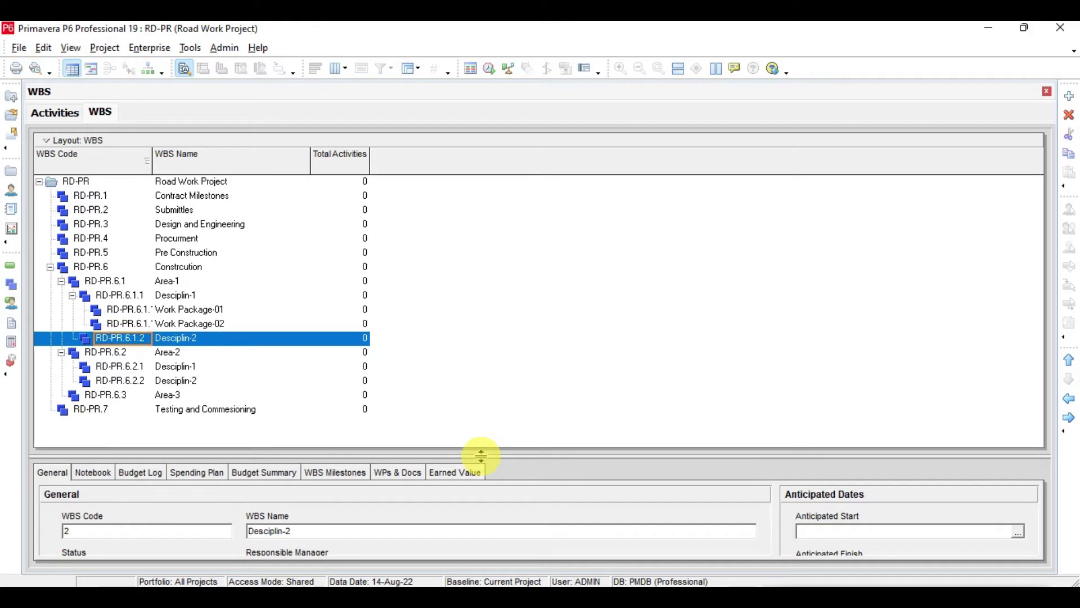
Step: Examine the discipline and work package levels under Area-1 and Area-2 in the WBS
key(Down)
key(Down)
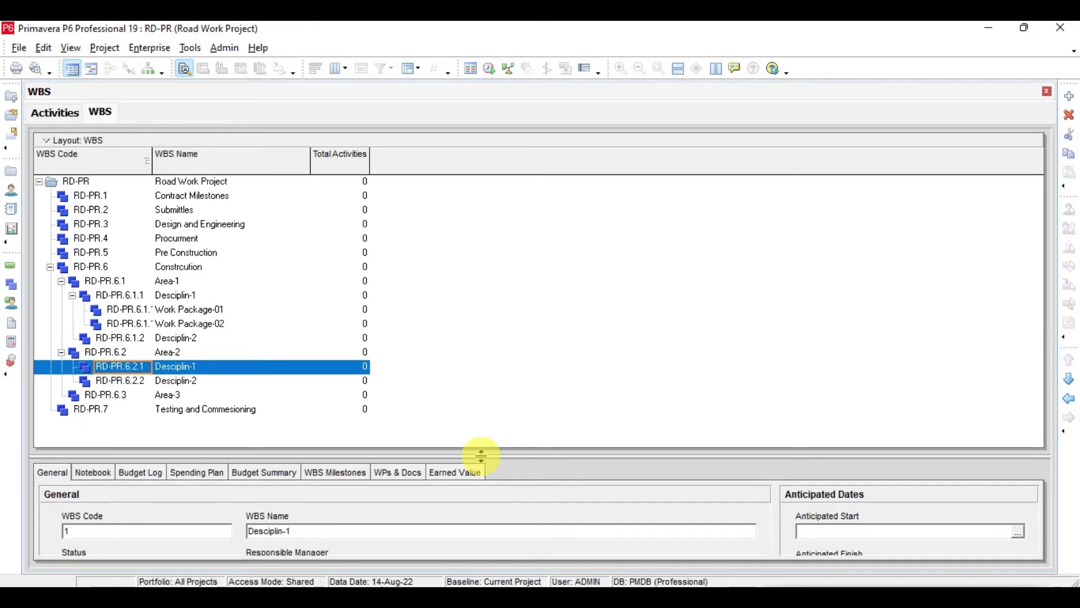
key(Down)
key(Up)
key(Up)
key(Up)
key(Up)
key(Up)
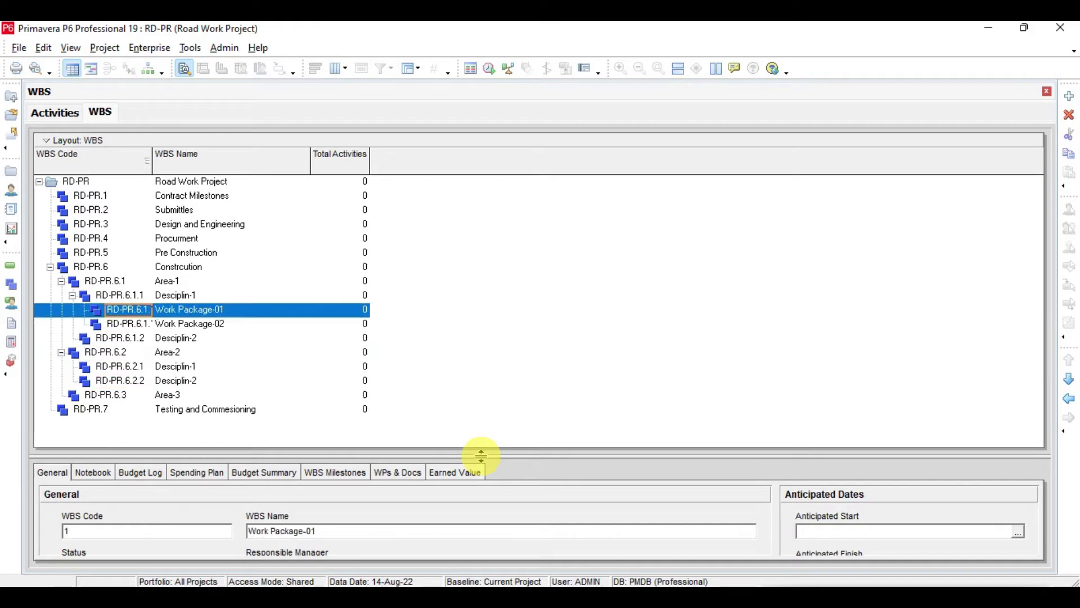
Step: Copy Work Package-01 and Work Package-02 from Area-1's Desciplin-1 into Area-1's Desciplin-2, including notebook, WBS milestones and WPs & Docs
click(163, 297)
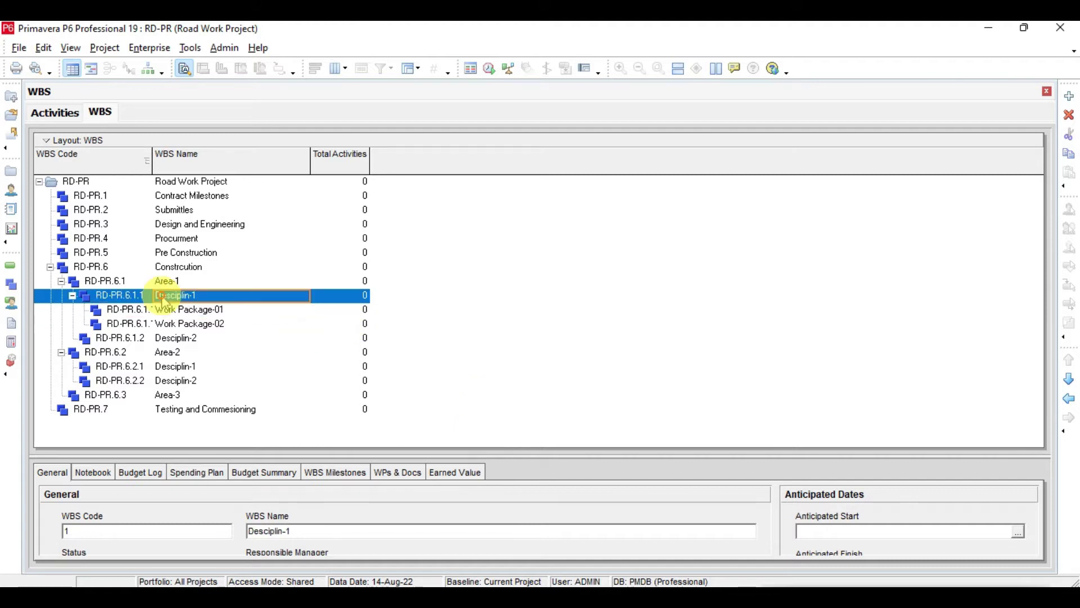
key(Down)
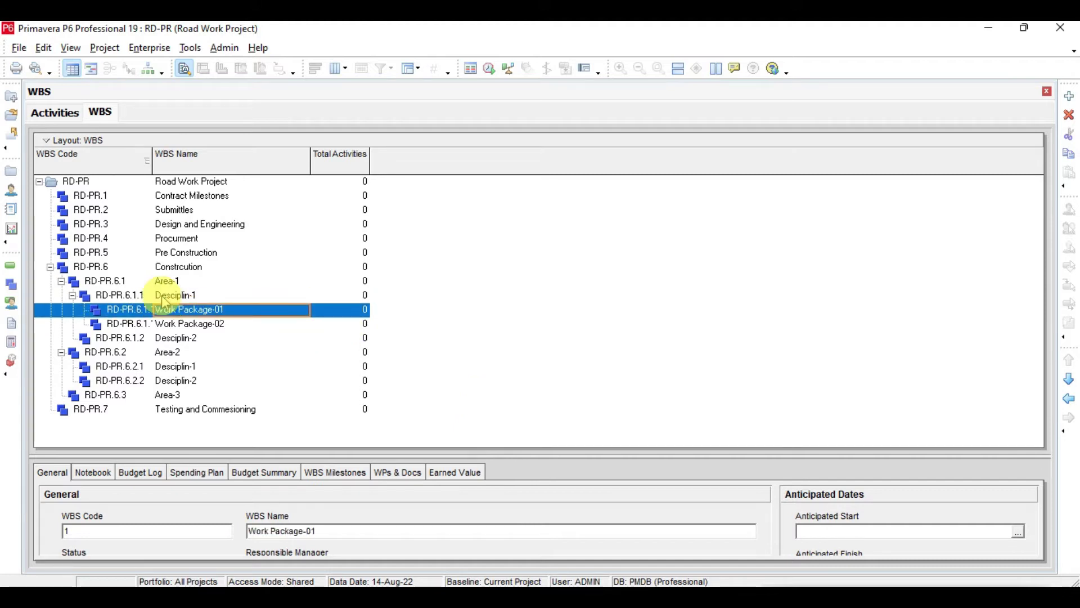
key(Down)
key(Up)
key(shift+Down)
key(ctrl+x)
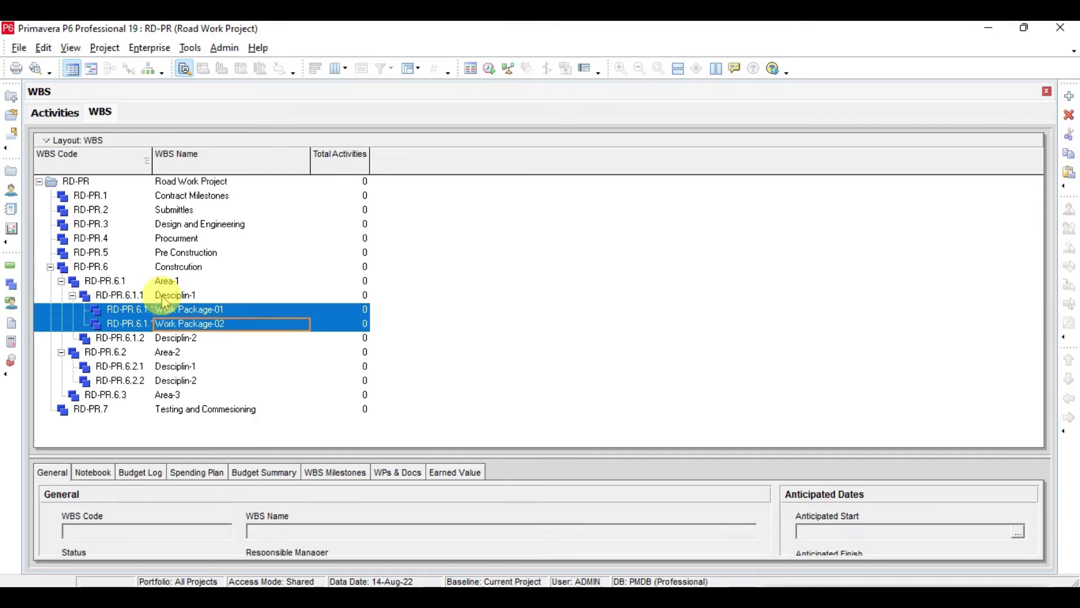
key(Down)
key(ctrl+v)
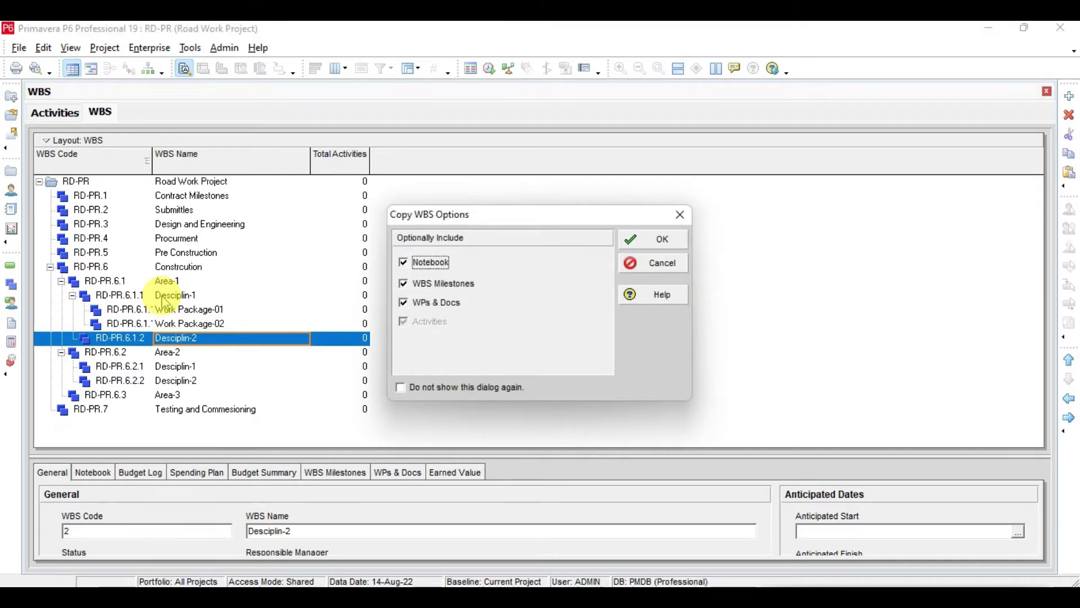
click(670, 243)
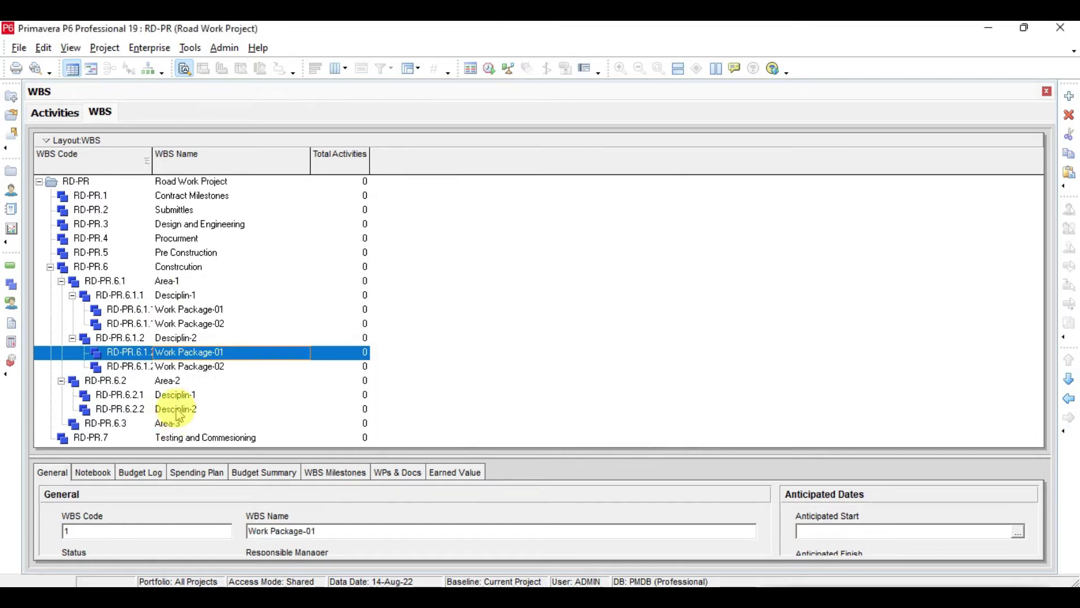
Step: Paste the two copied work packages under Area-2's Desciplin-1, accepting the copy options
click(186, 396)
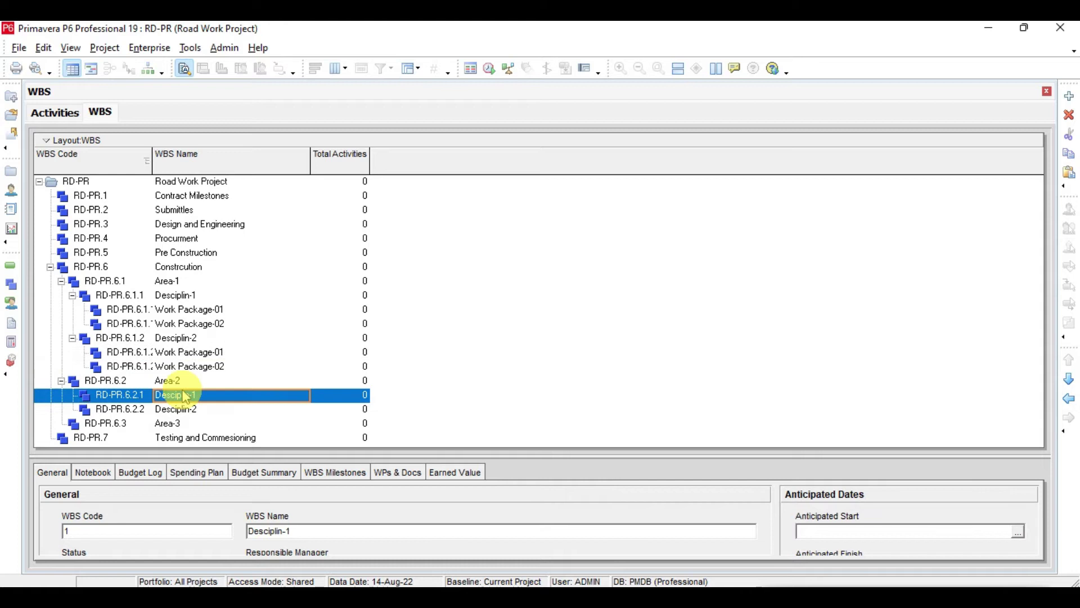
key(ctrl+v)
click(653, 238)
Step: Paste the same two work packages under Area-2's Desciplin-2, accepting the copy options
click(185, 443)
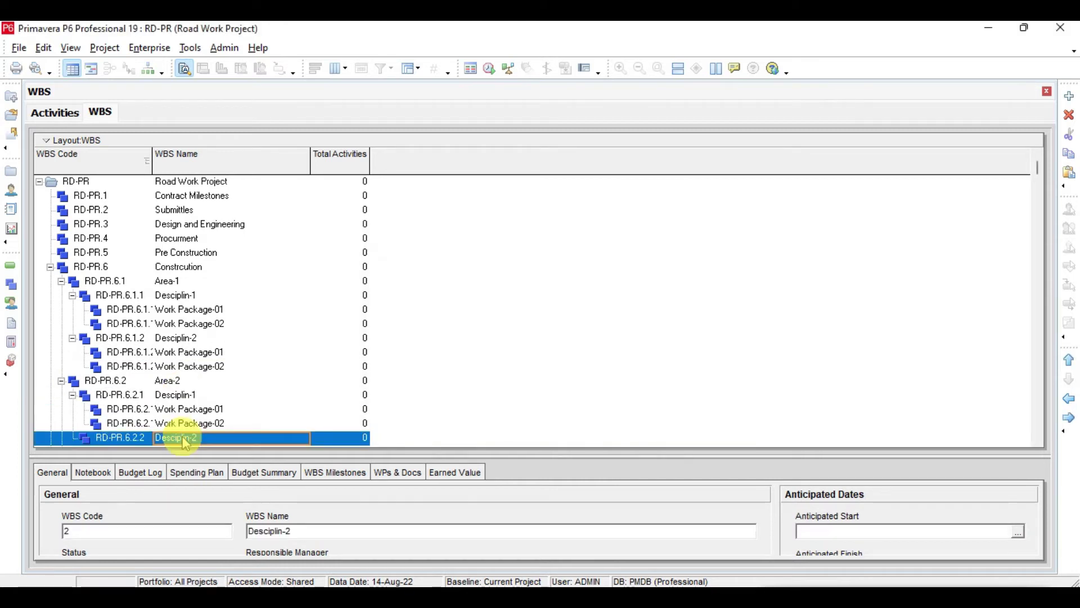
key(Down)
key(Down)
key(Up)
key(Up)
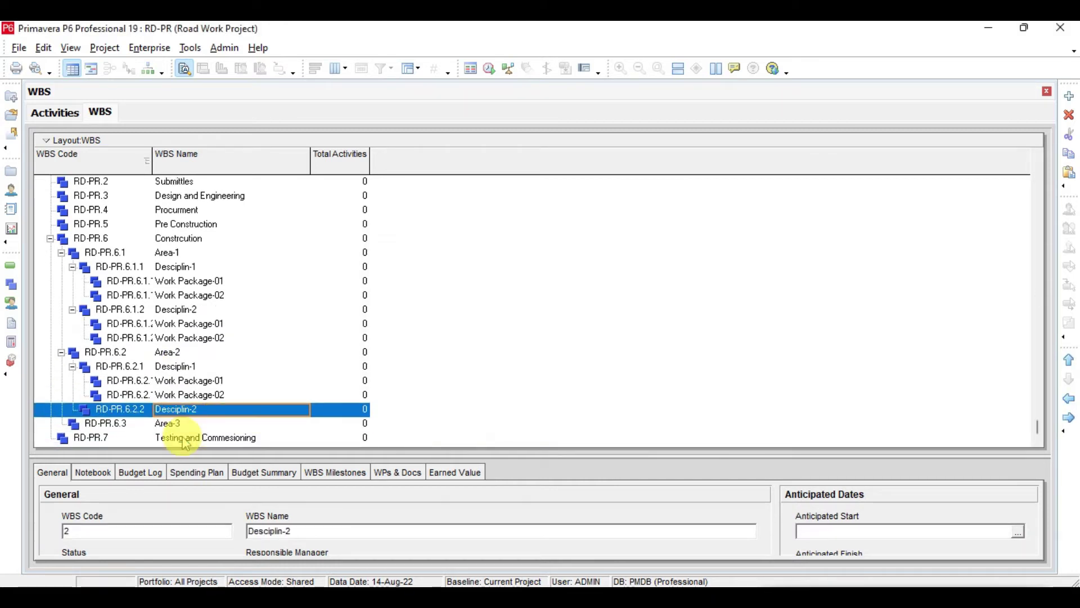
key(ctrl+v)
click(634, 239)
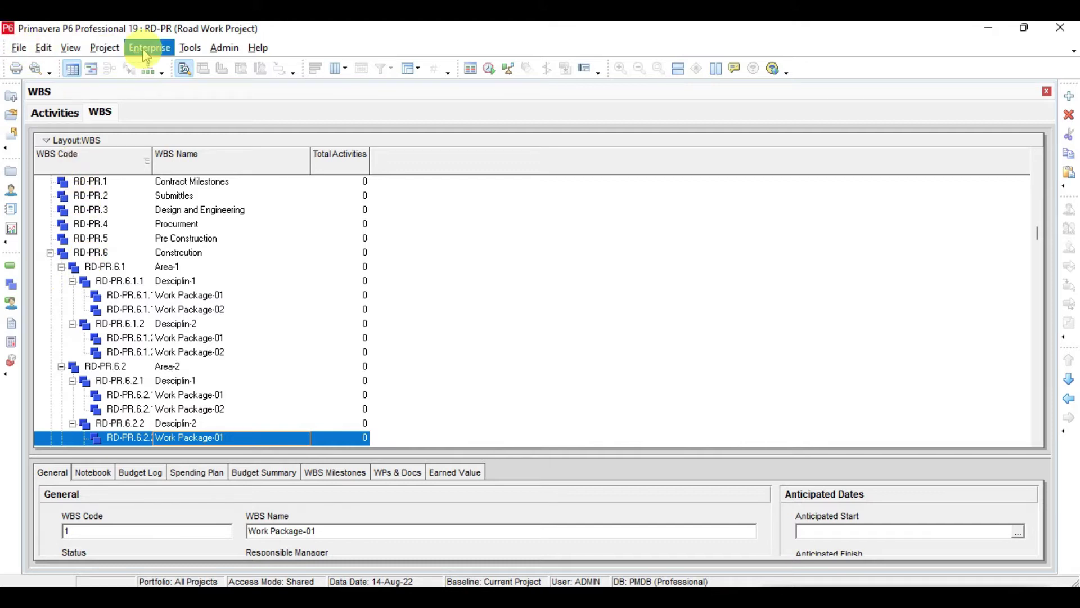
Step: Open the project's Activities view
click(105, 48)
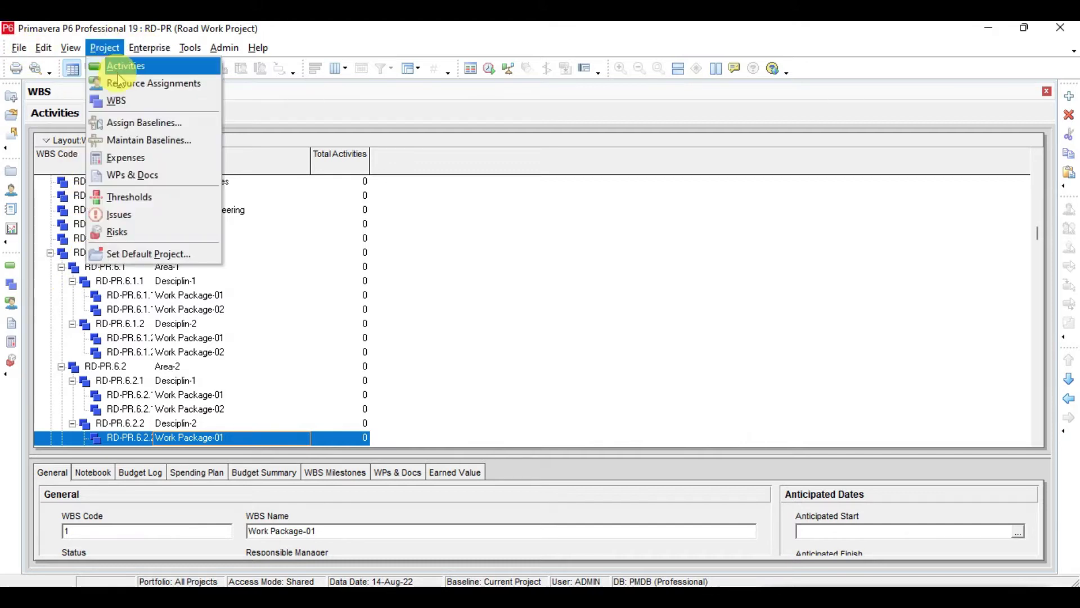
click(121, 67)
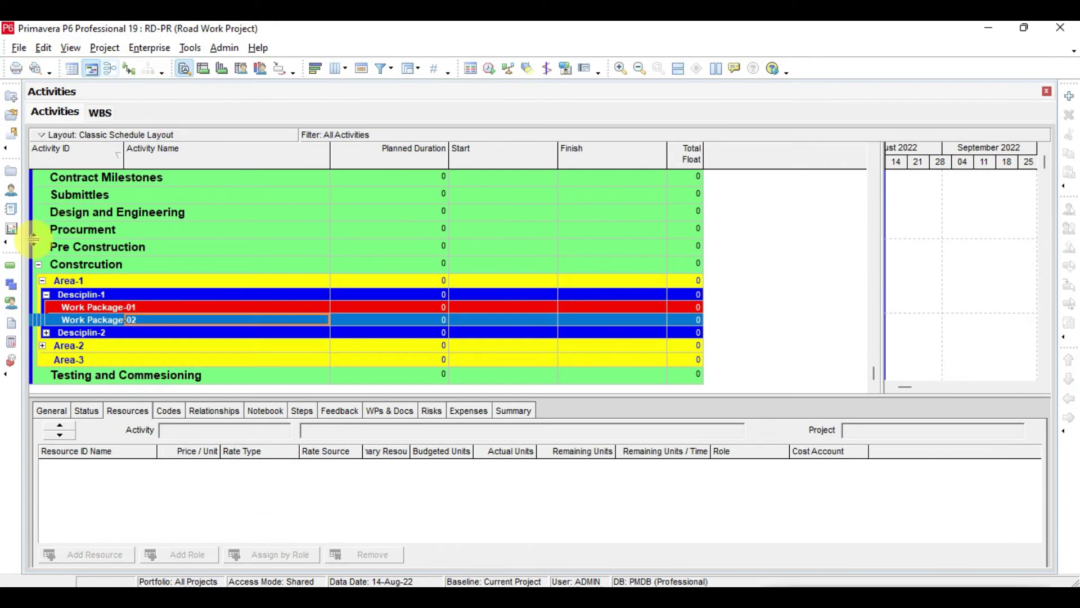
click(17, 270)
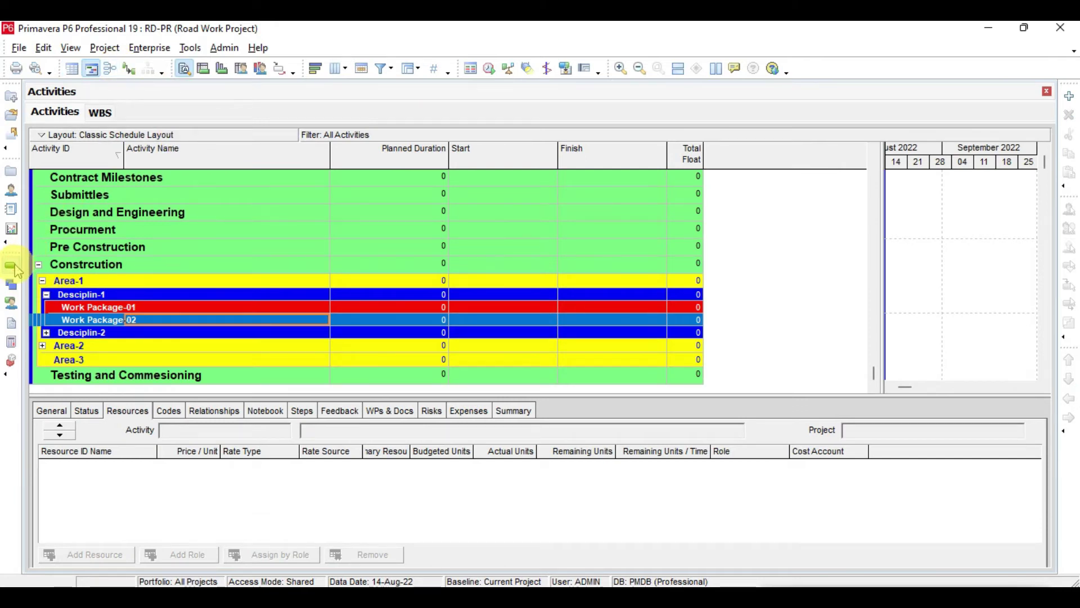
Step: Examine the top-level WBS bands in the activity table, from Road Work Project down to Area-1 under Constrcution
click(517, 232)
key(Up)
key(Up)
key(Up)
scroll(516, 227, up, 1)
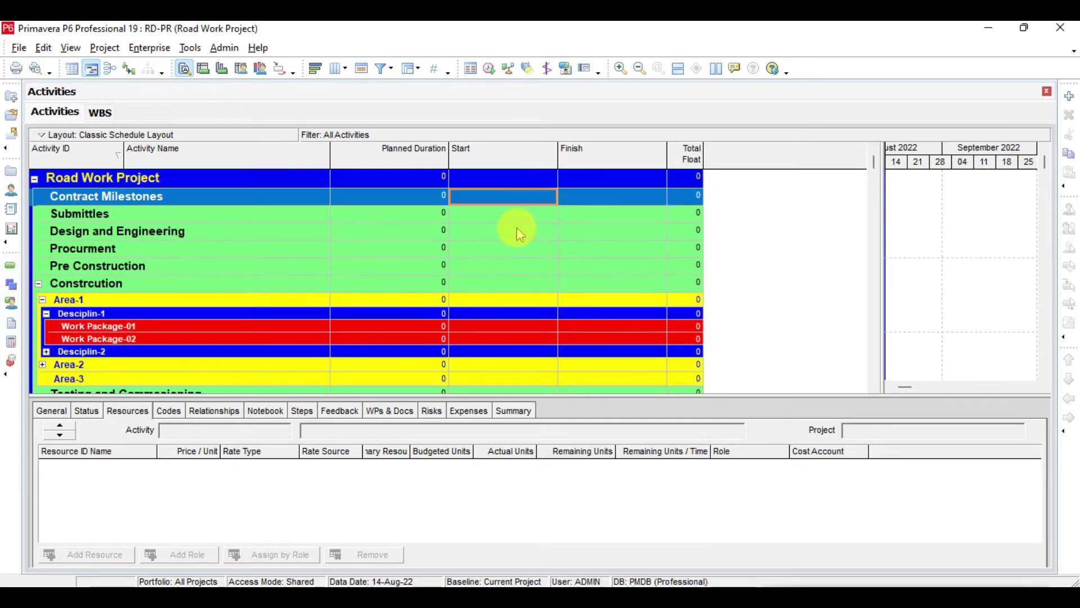
key(Up)
key(Down)
key(Down)
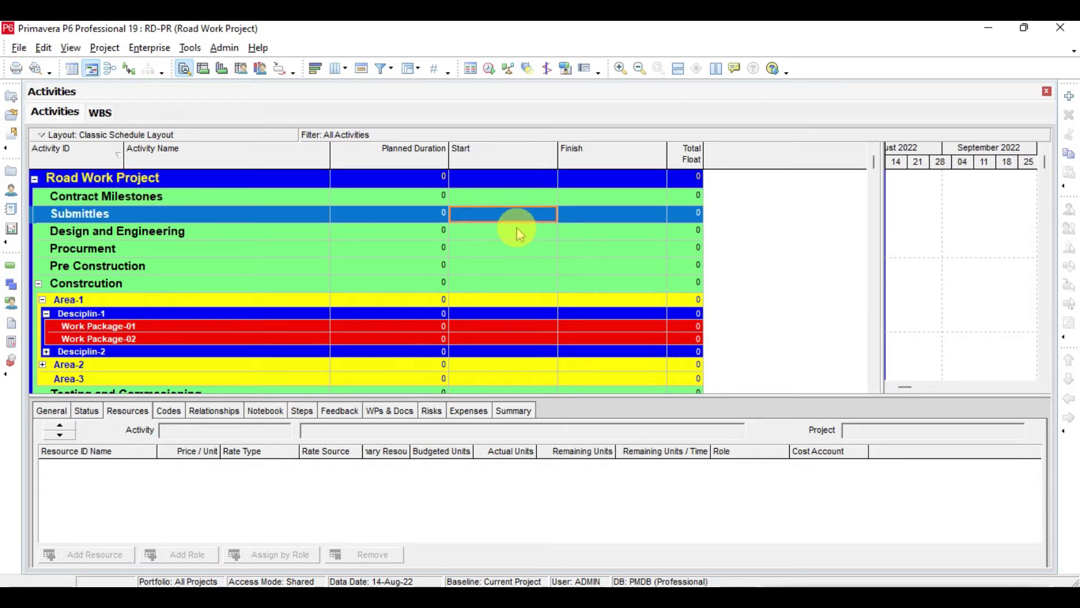
key(Down)
key(Down)
key(Down)
key(Down)
key(Down)
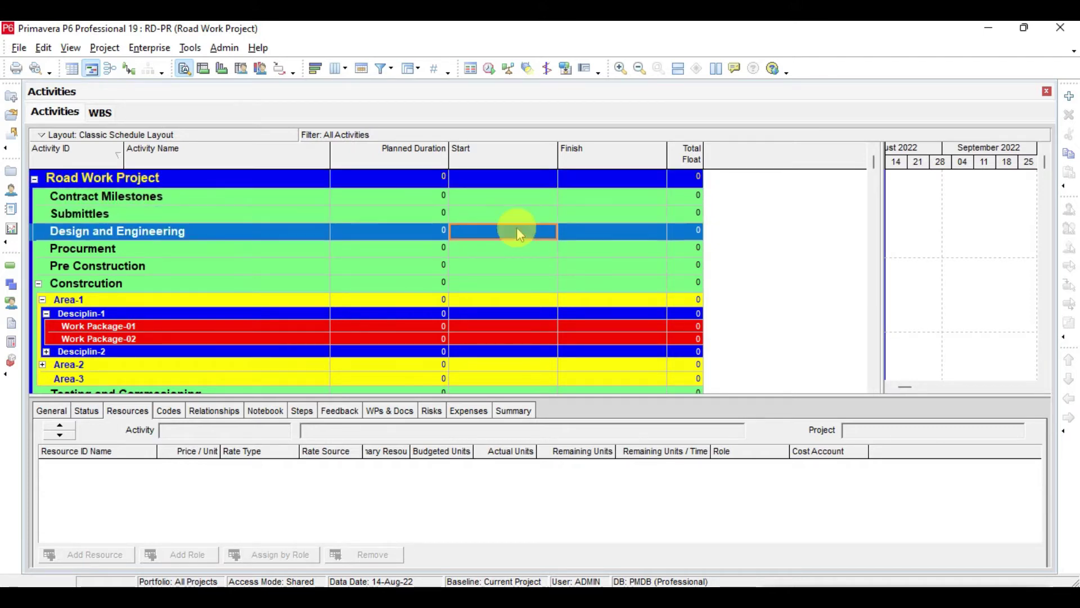
key(Up)
key(Up)
key(Up)
key(Up)
key(Up)
key(Down)
key(Down)
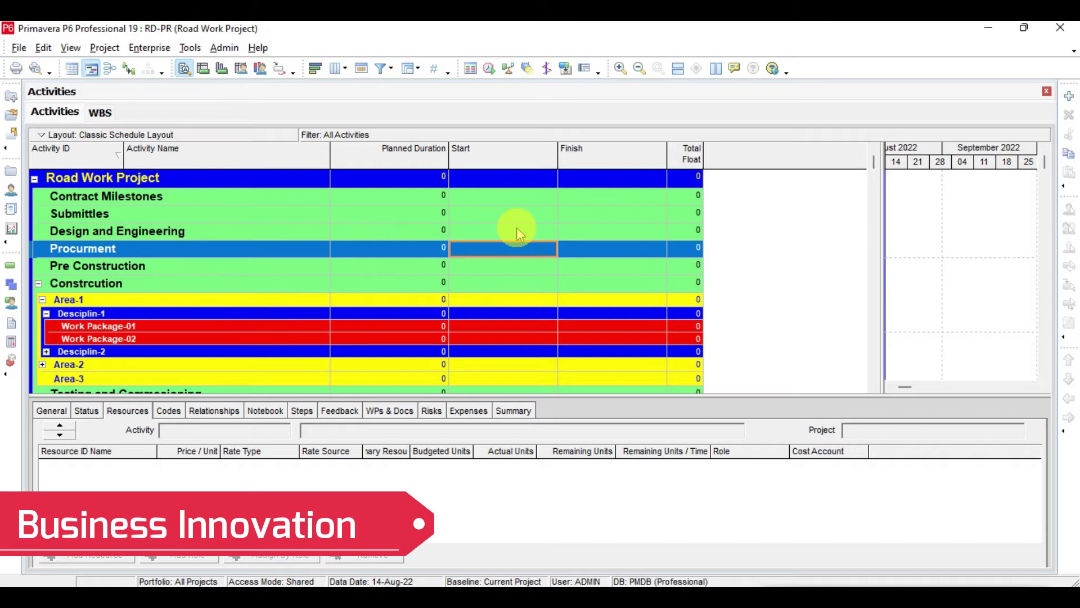
key(Down)
key(Down)
key(Down)
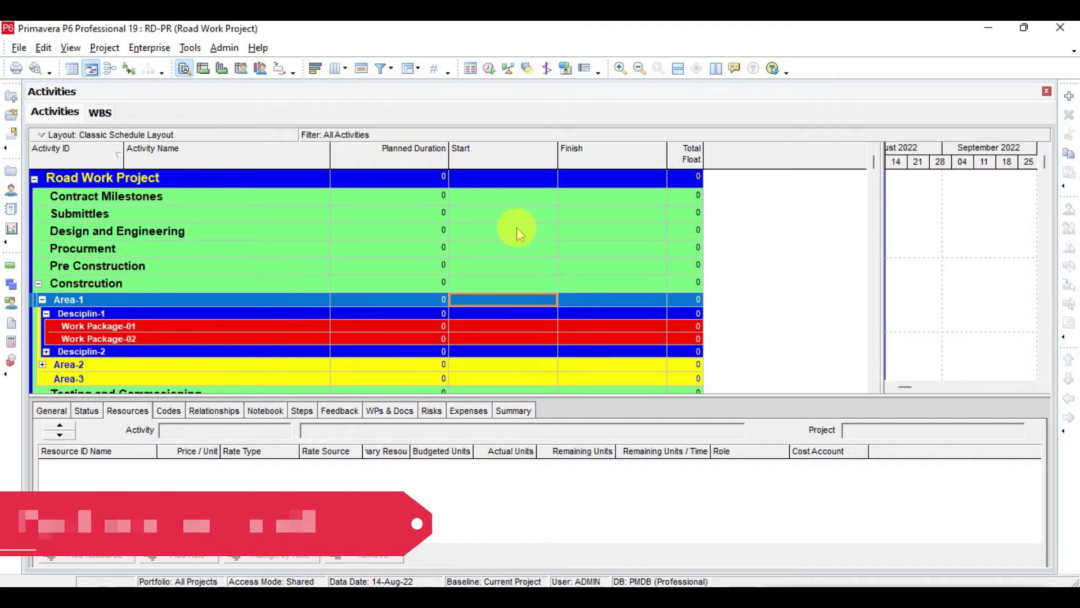
Step: Collapse the Area-1 branch, look over the three areas under Constrcution, and expand Area-1 again
key(minus)
key(Down)
key(Up)
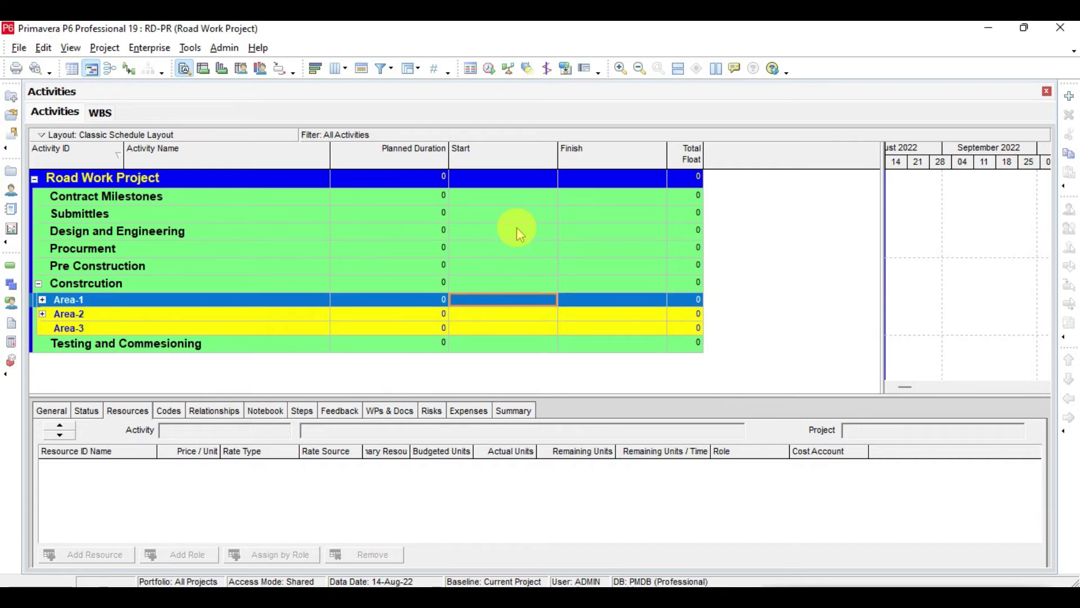
key(Down)
key(Down)
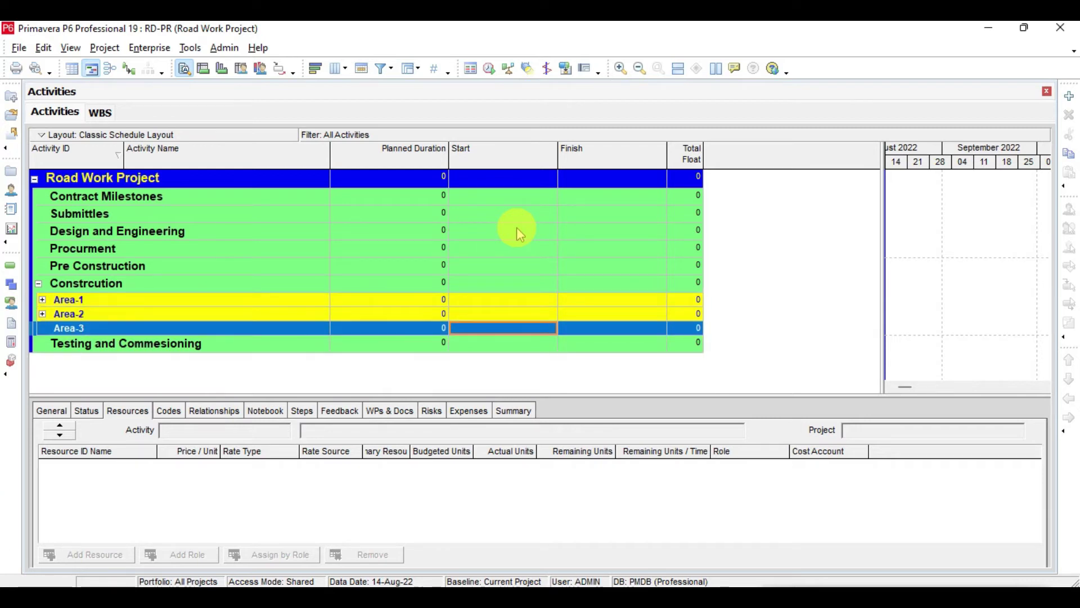
key(Up)
key(Up)
key(plus)
Step: Collapse Desciplin-1 under Area-1, compare the two disciplines, and expand Desciplin-1 again
key(Down)
key(minus)
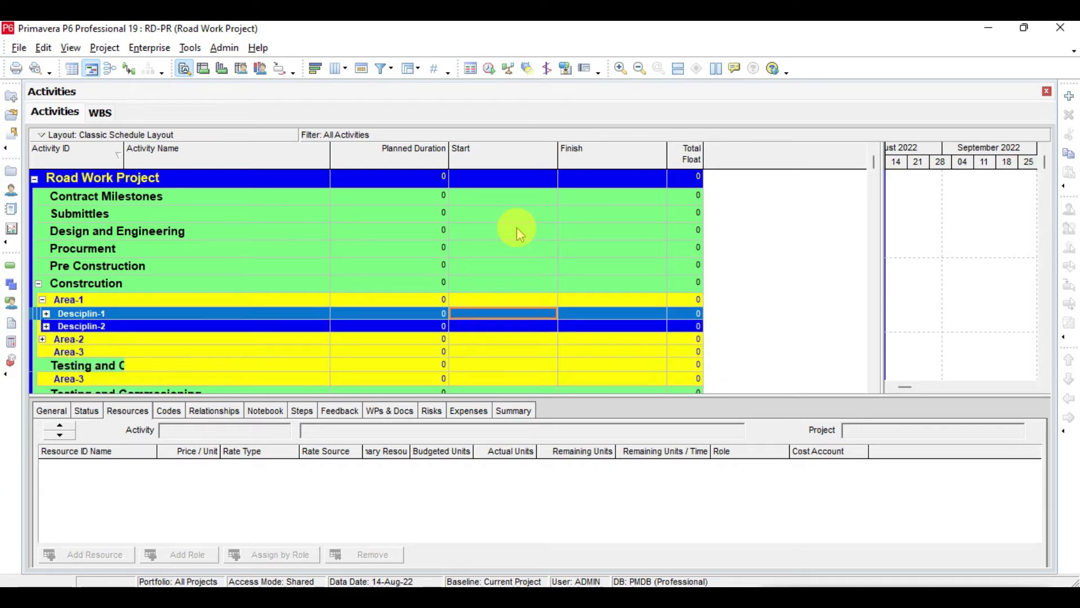
key(Down)
key(Up)
key(Down)
key(Up)
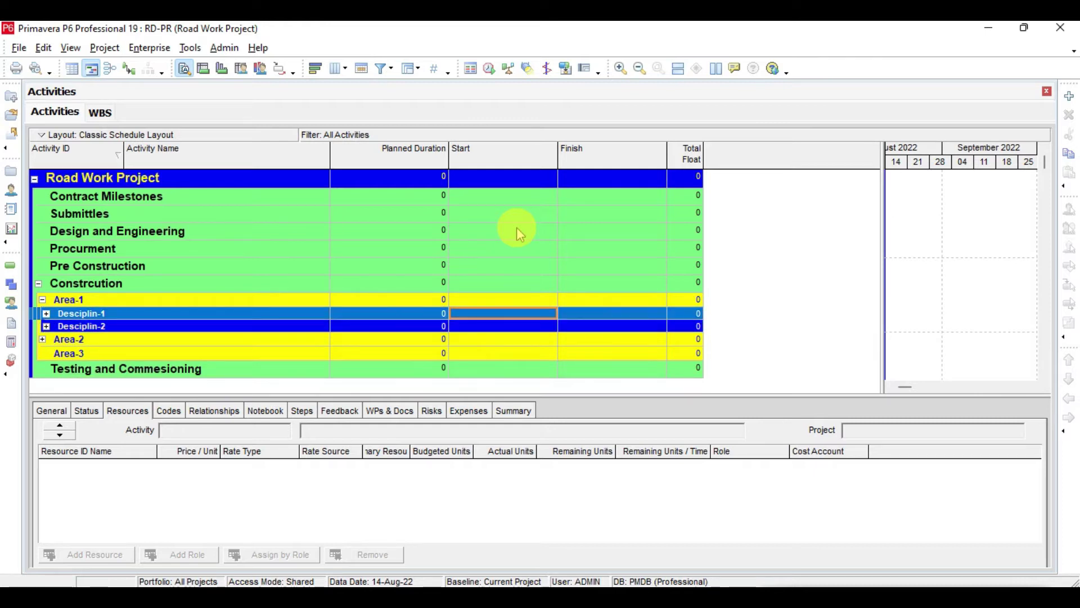
key(plus)
key(Down)
key(Down)
key(Up)
key(Down)
key(Down)
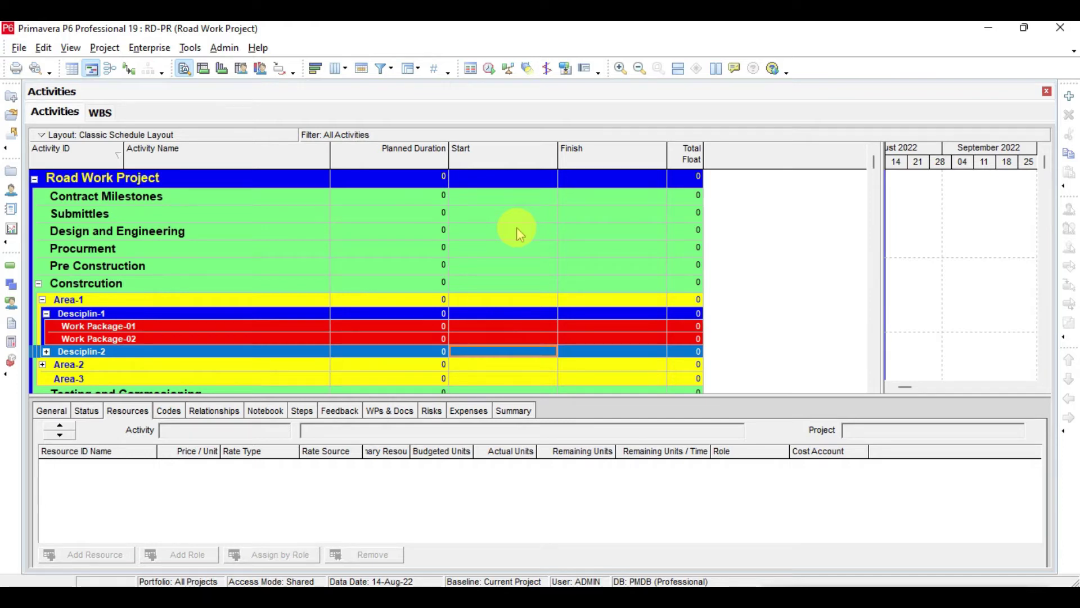
Step: Expand Desciplin-2 under Area-1 down to its work packages
key(plus)
key(Down)
key(Up)
key(Up)
key(Up)
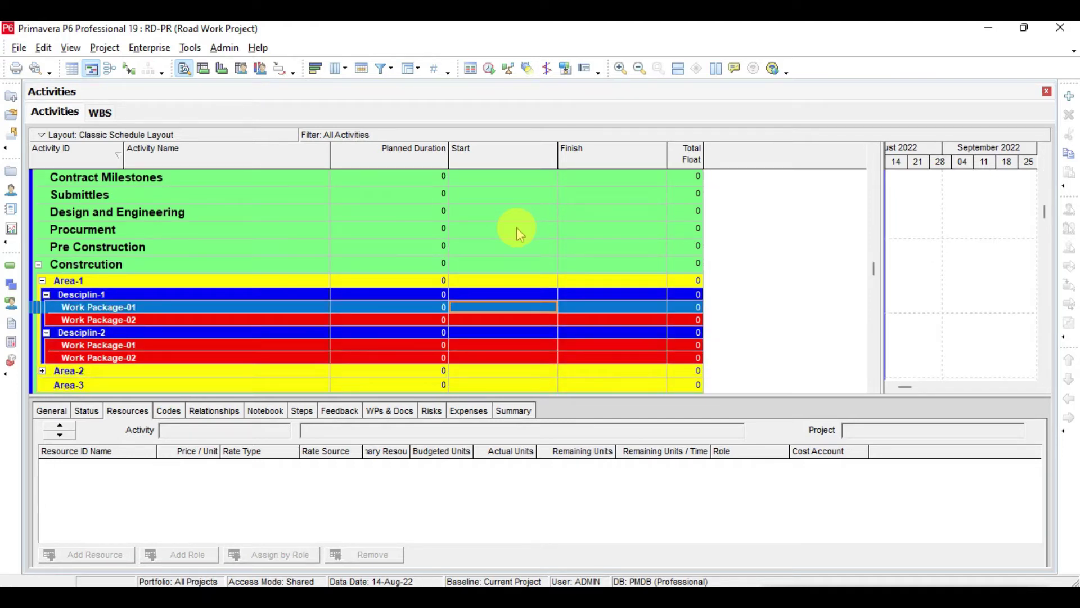
Step: Examine the work packages listed under Desciplin-1 and Desciplin-2 of Area-1
key(Down)
key(Down)
key(Down)
key(Down)
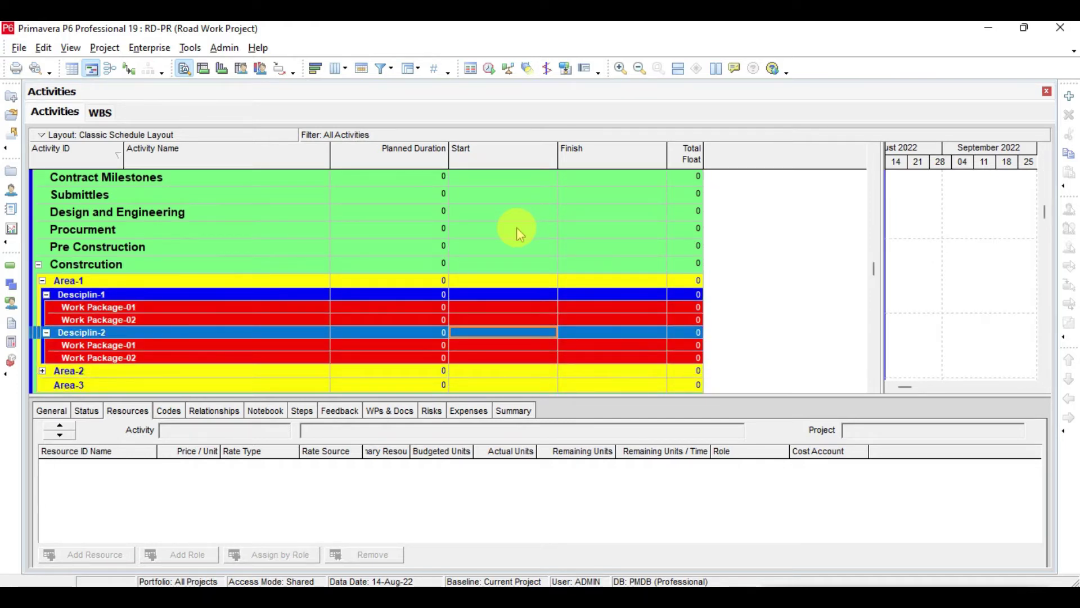
key(Down)
key(Up)
key(Up)
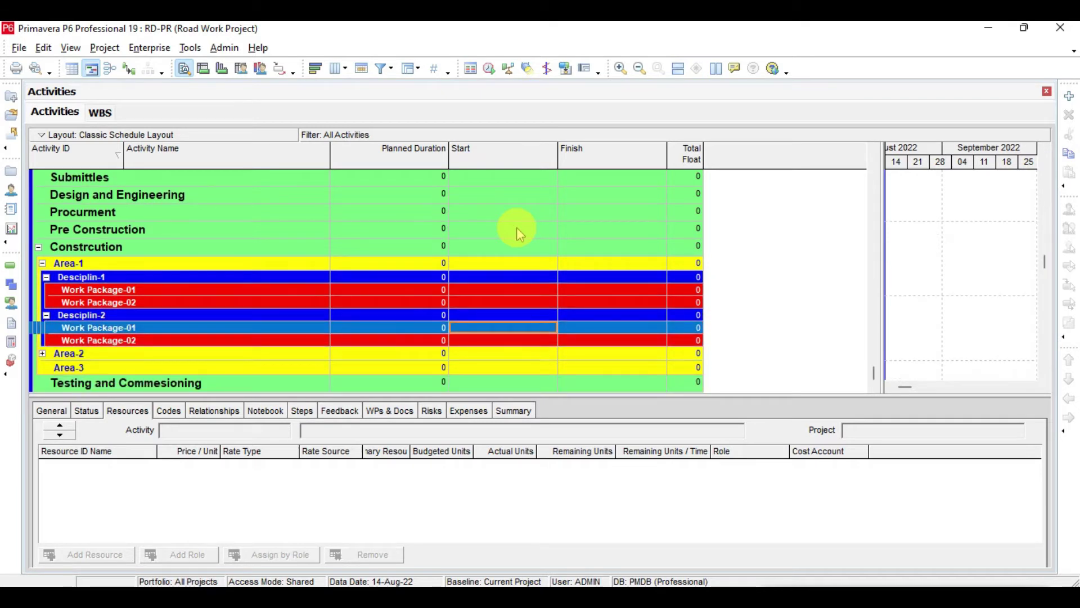
key(Down)
key(Up)
key(Up)
key(Up)
key(Up)
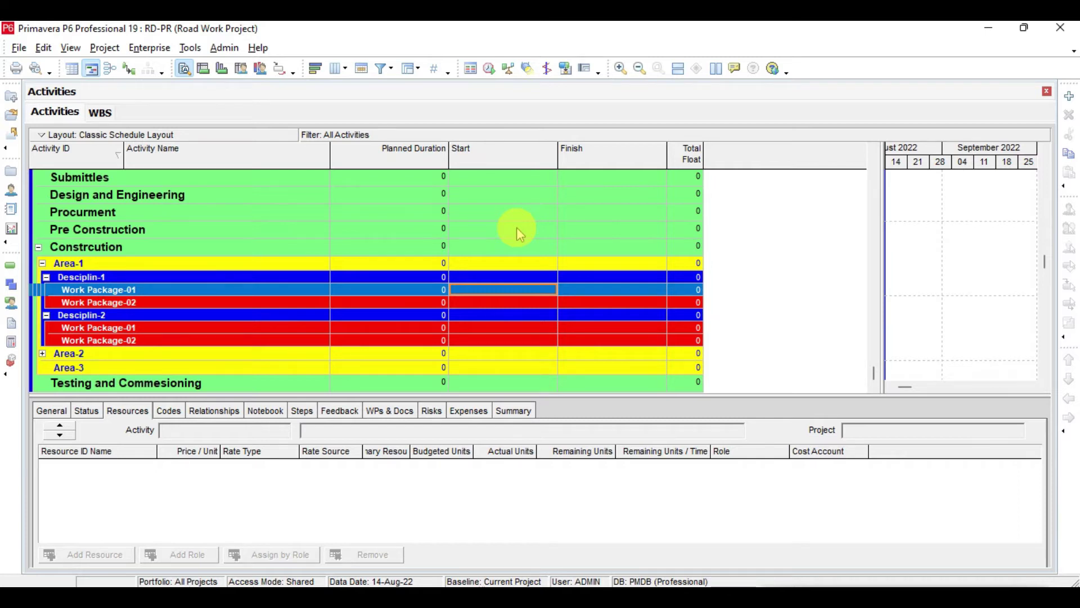
Step: Look at the structure in the WBS view and return to the Activities view
key(alt+Tab)
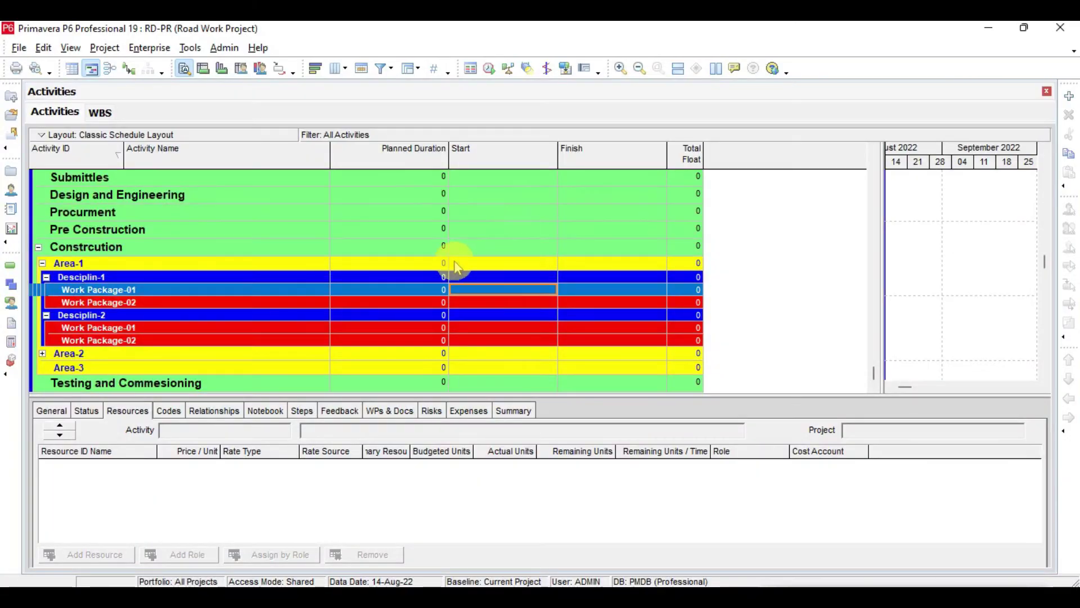
click(100, 115)
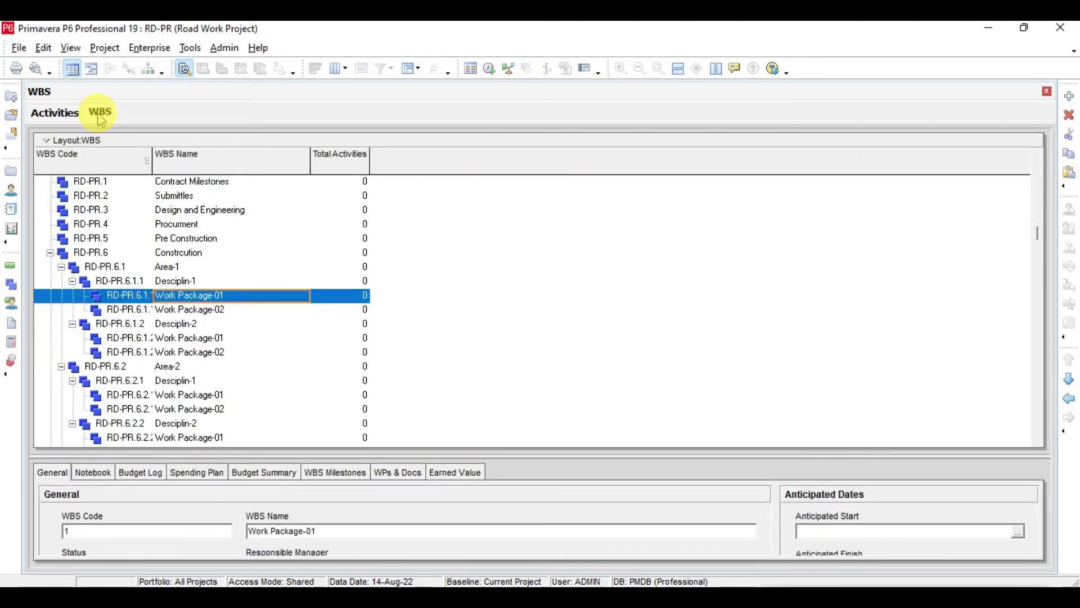
click(68, 116)
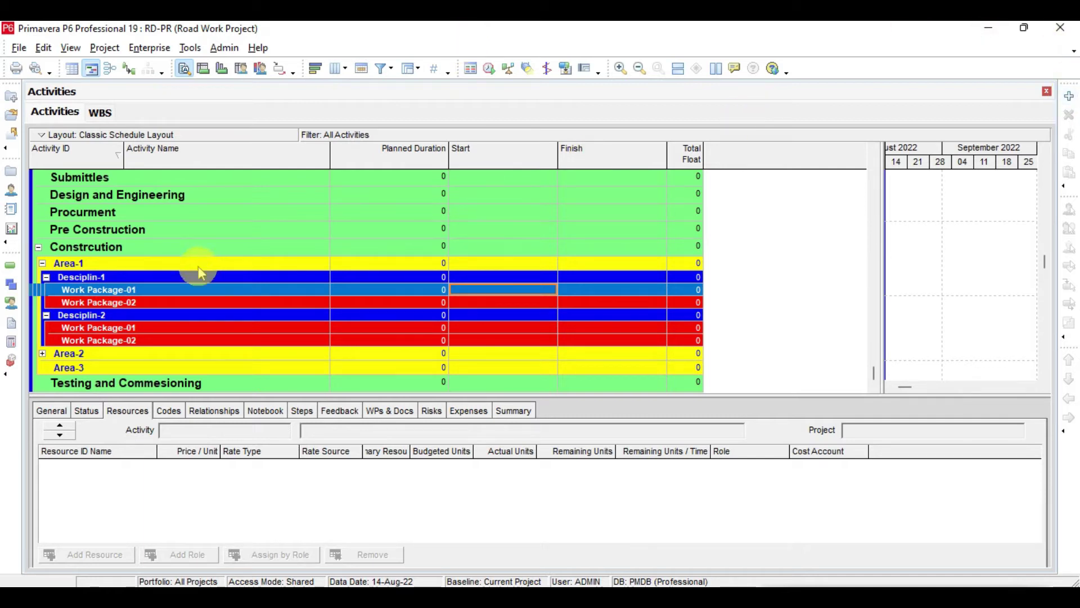
Step: Add a new activity to Work Package-01 under Area-1's Desciplin-1 and expand that work package
click(180, 302)
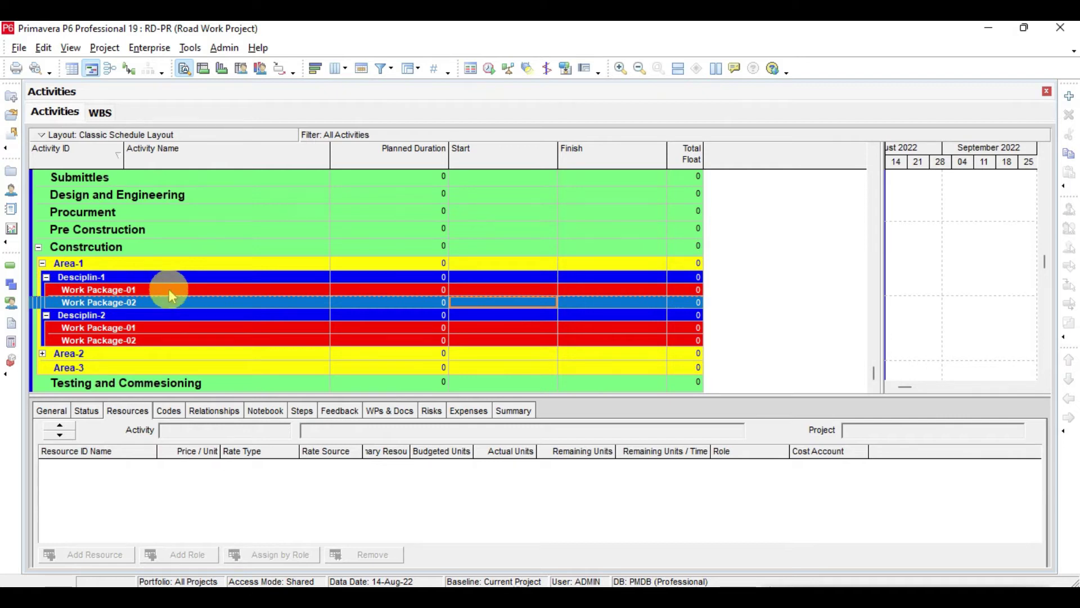
click(169, 289)
click(98, 292)
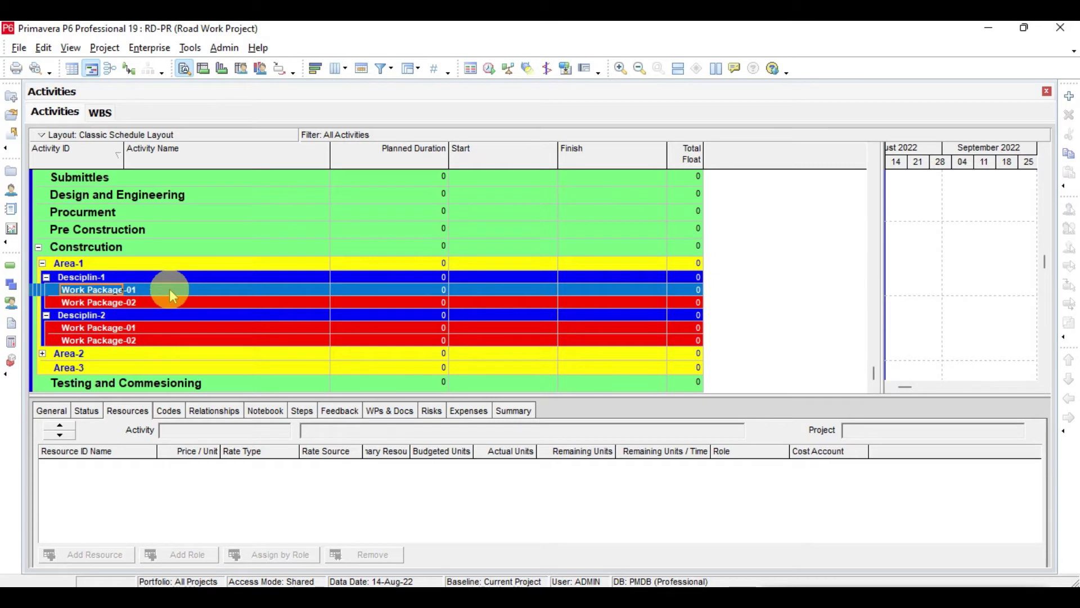
click(1069, 98)
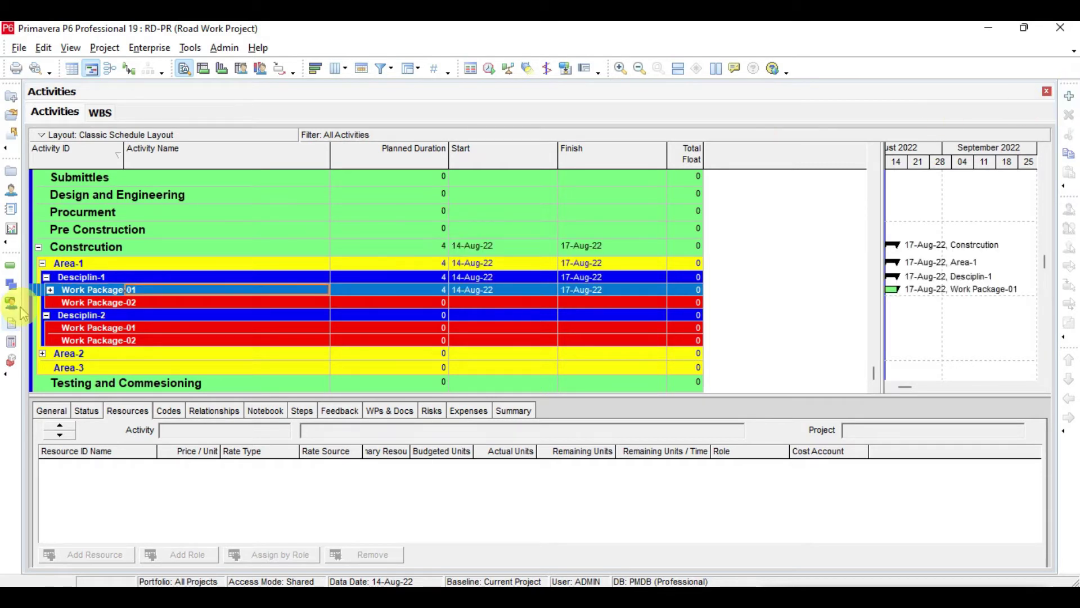
click(50, 289)
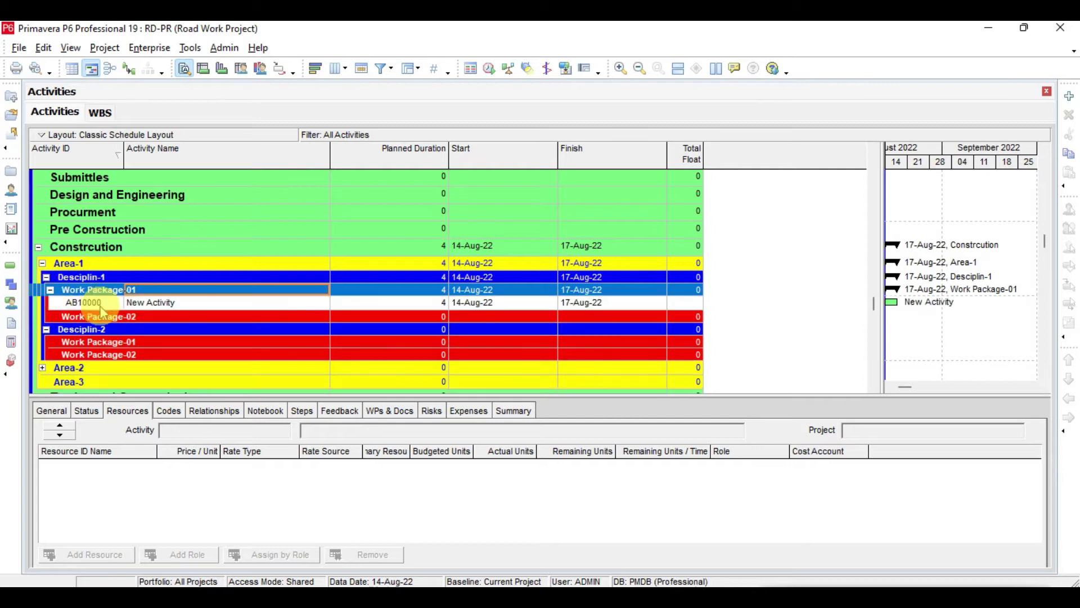
Step: Name the new activity in Work Package-01 "Excavation" and set its planned duration to 7
click(140, 302)
click(177, 302)
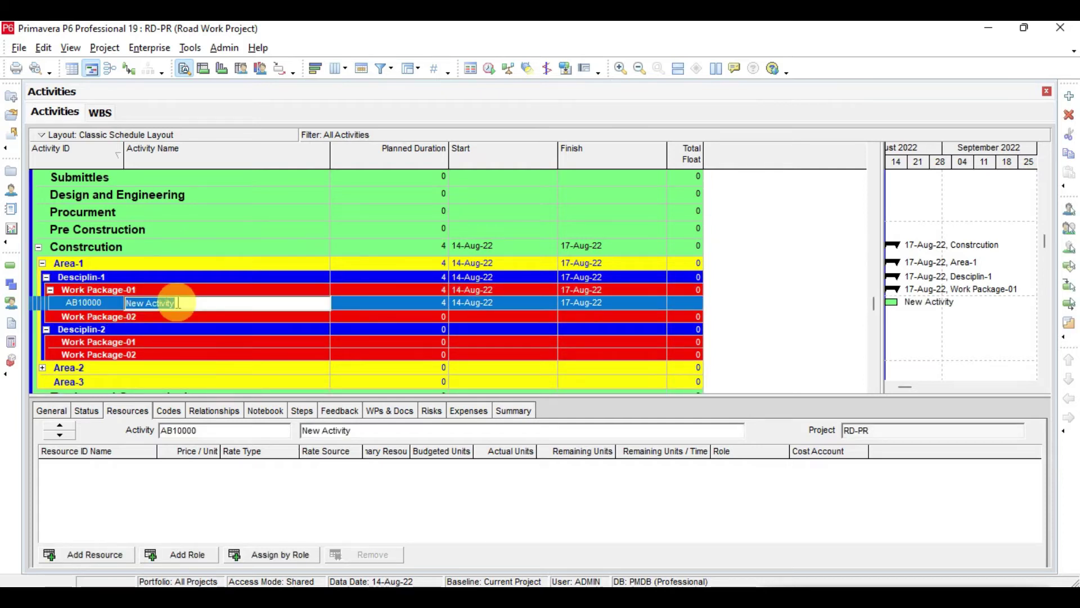
text(Excavation)
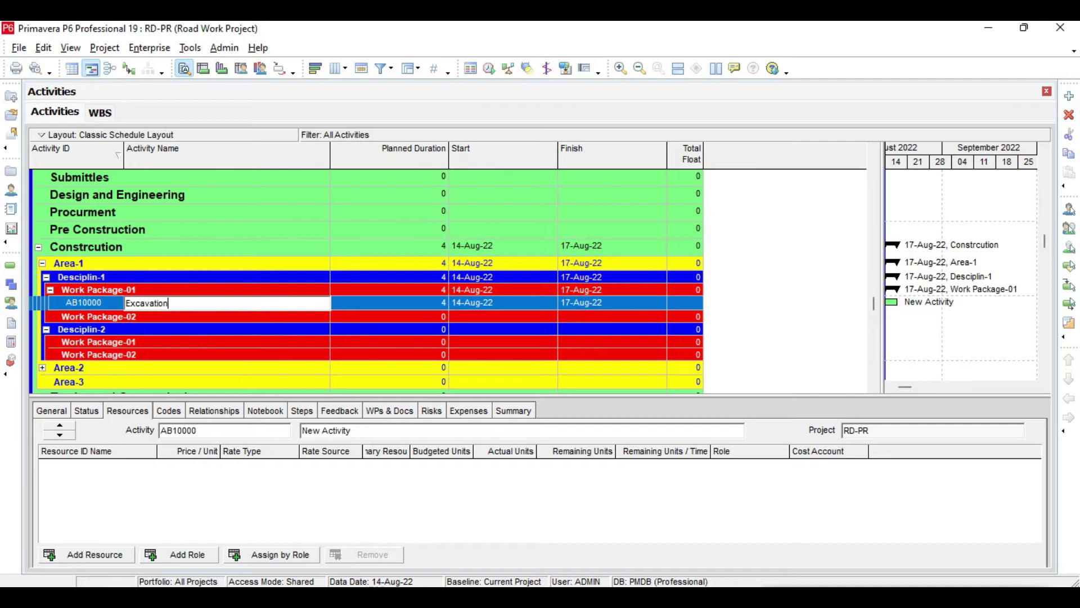
click(177, 307)
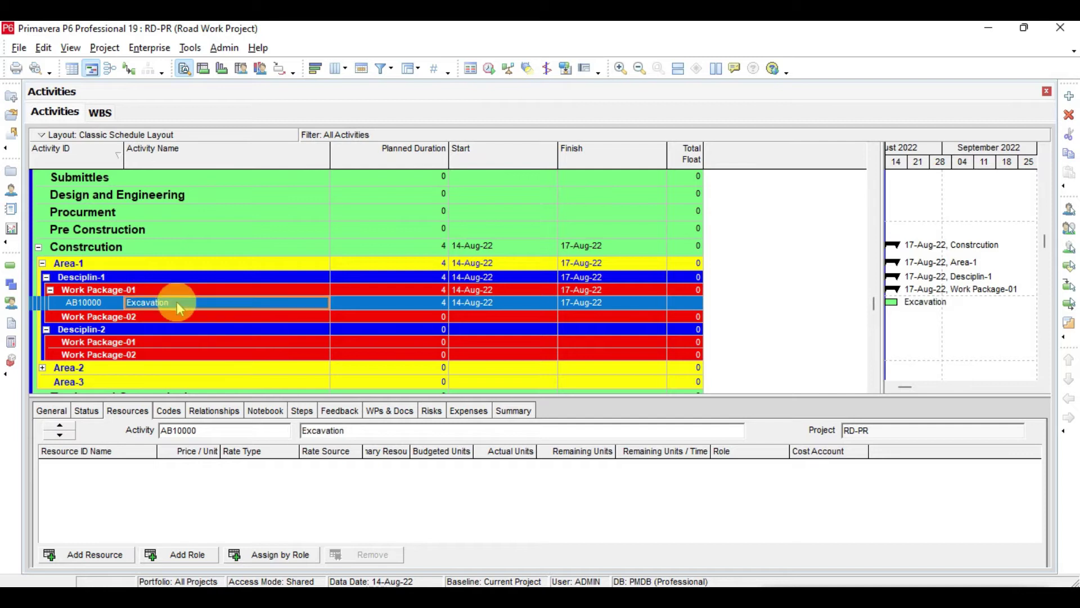
key(Tab)
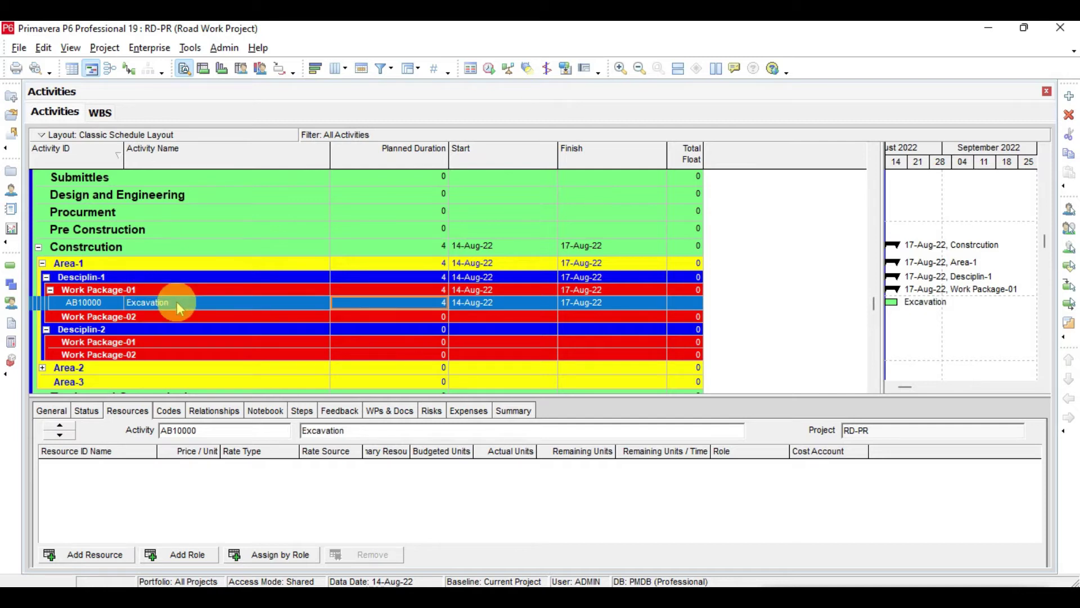
text(7)
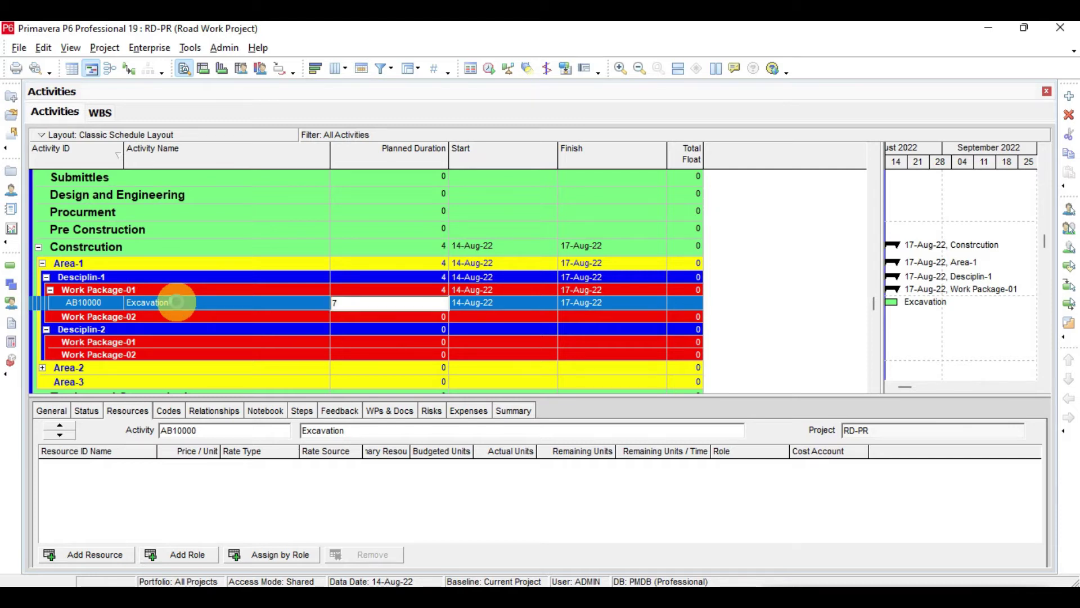
key(Tab)
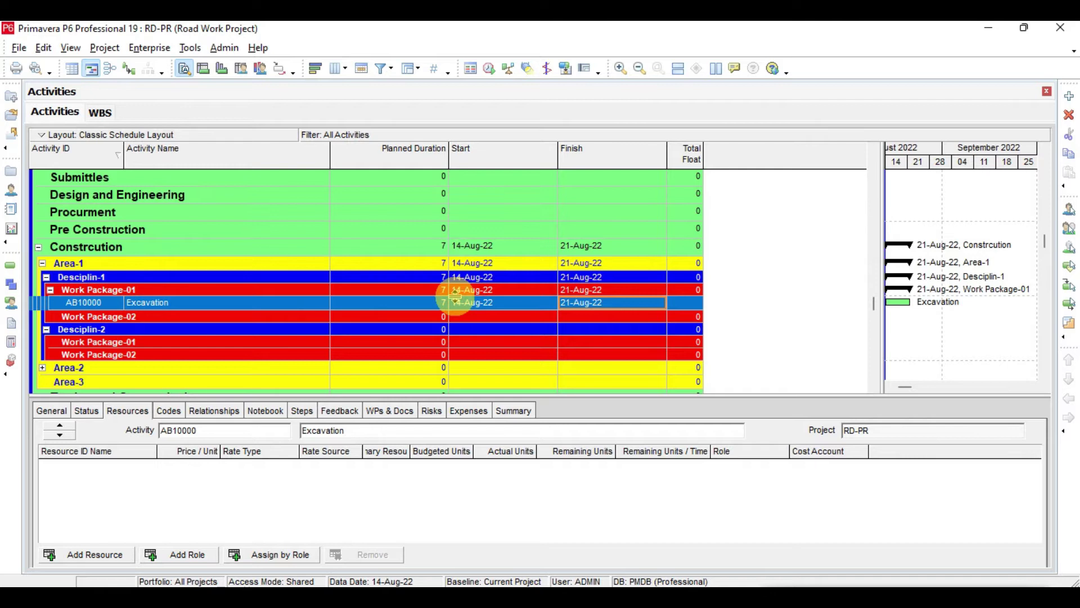
Step: Schedule the project with the 14-Aug-22 data date and check Excavation's planned duration and start
key(F9)
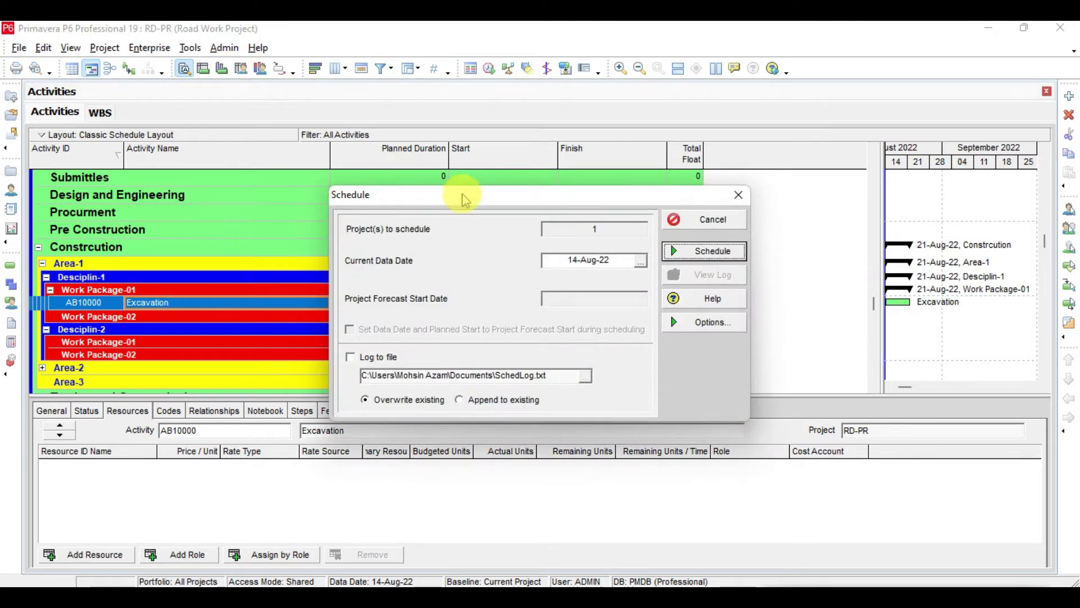
click(696, 260)
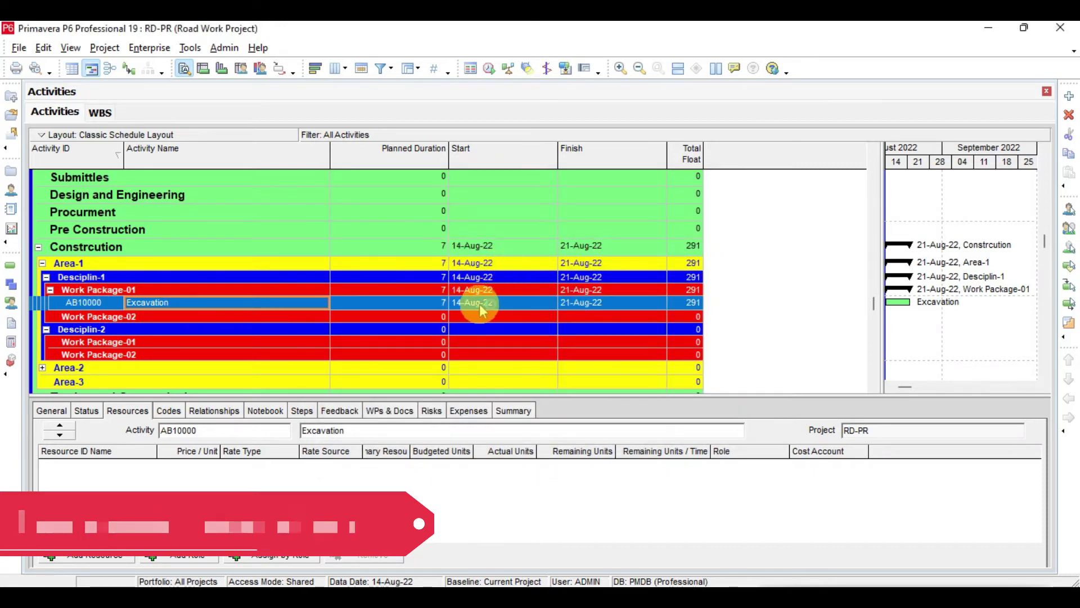
click(420, 302)
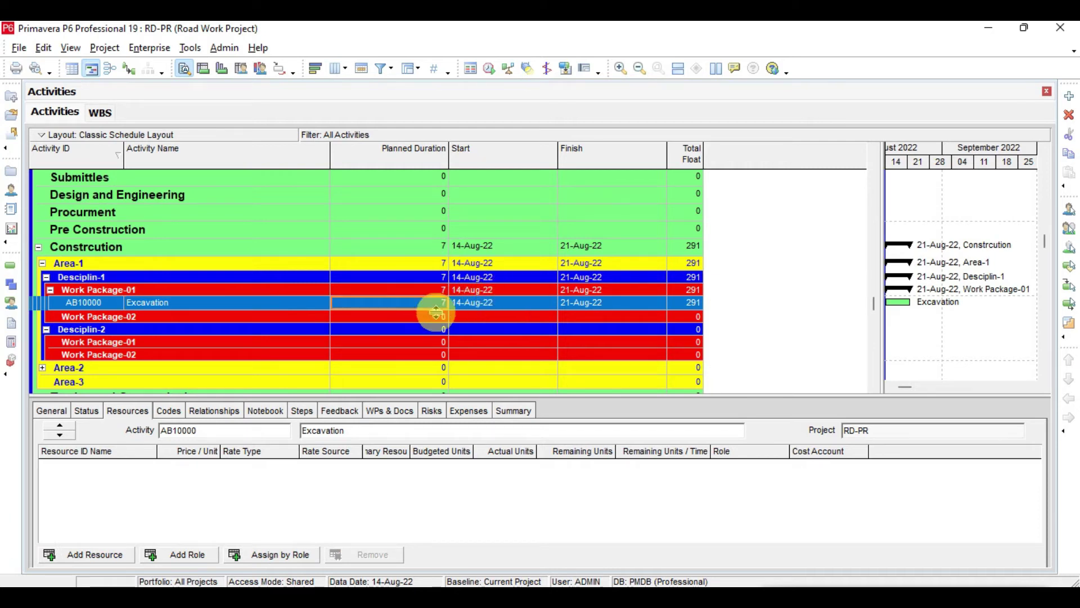
click(512, 305)
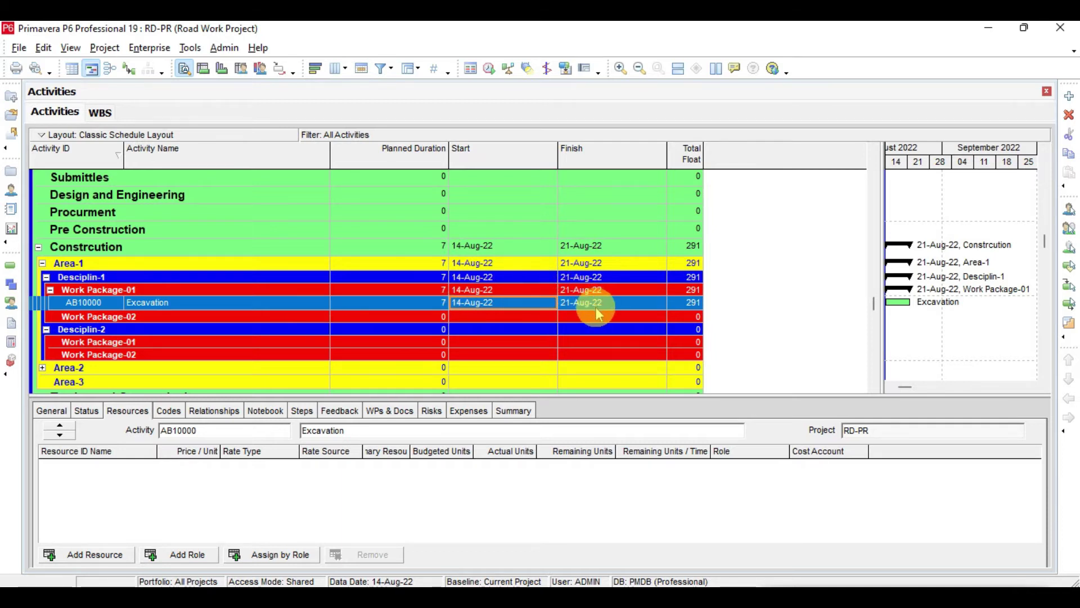
Step: Look through the global calendars offered as Excavation's activity calendar, including RWP01, and close the selection without assigning another one
click(51, 410)
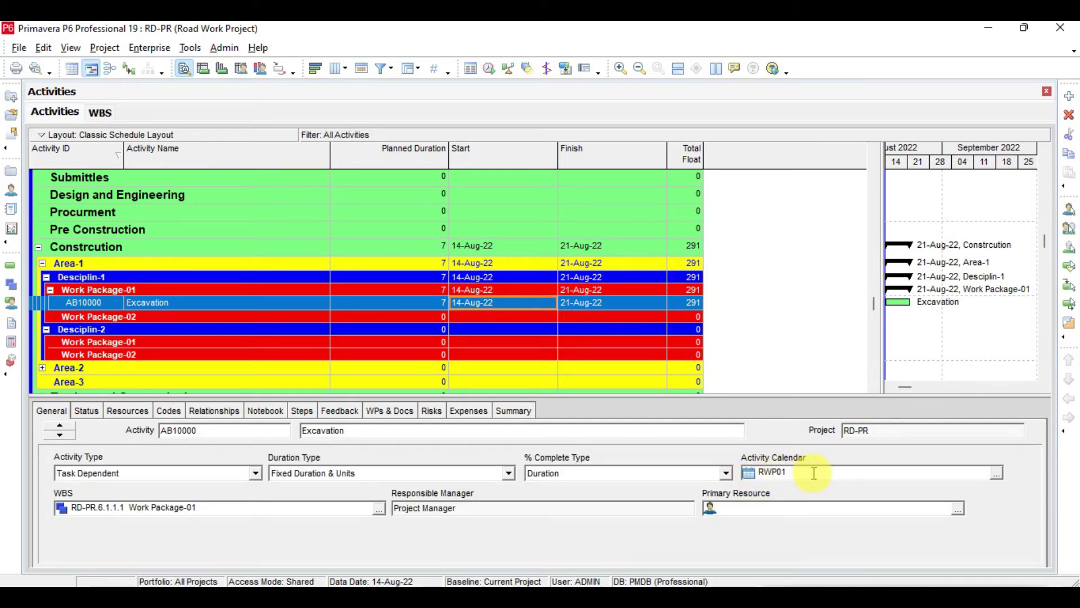
click(996, 473)
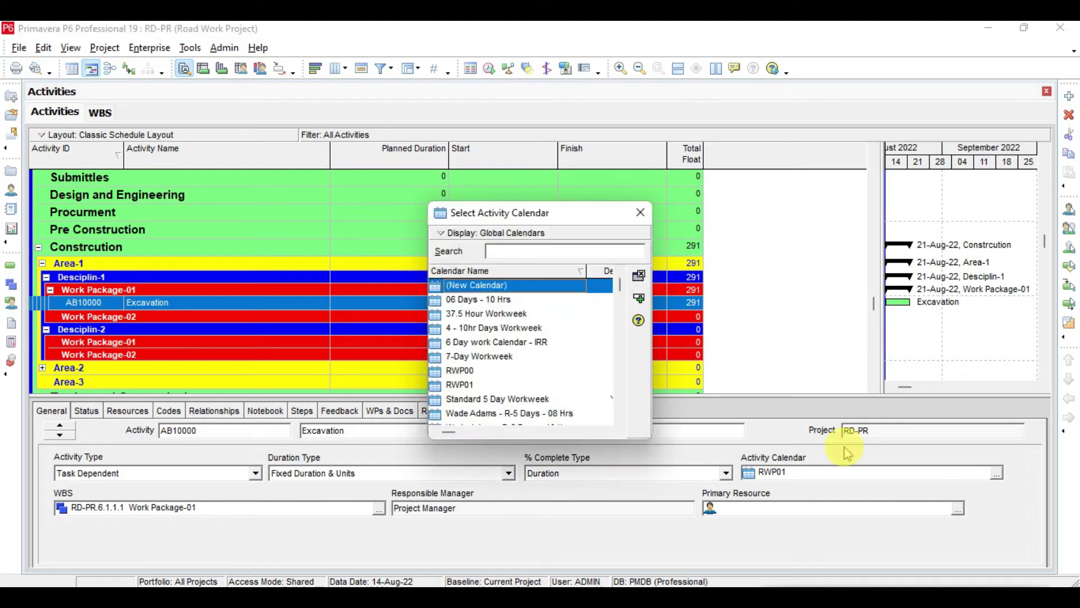
click(470, 386)
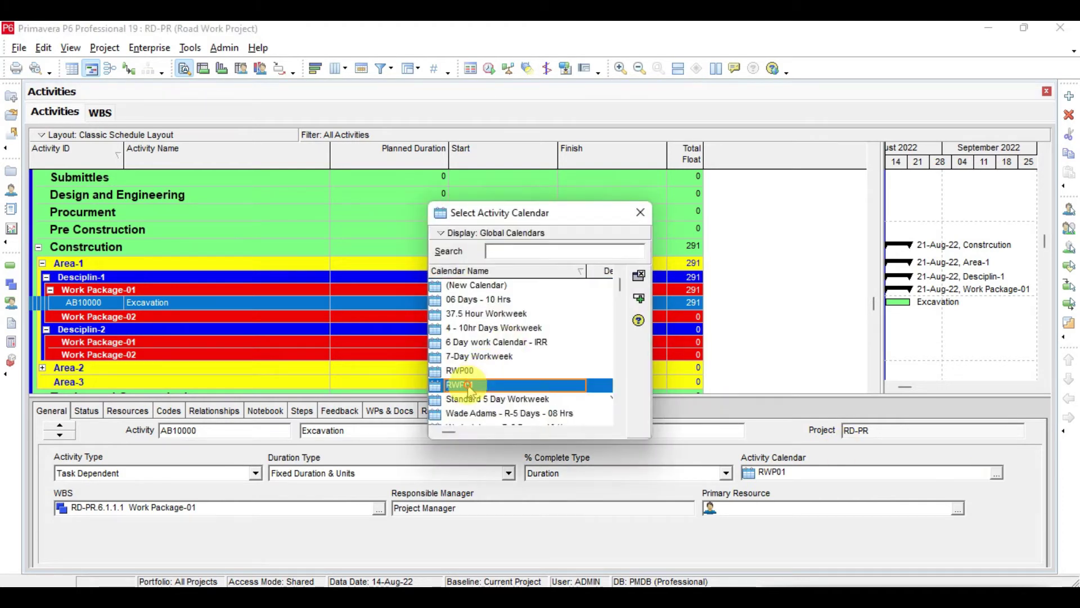
click(638, 219)
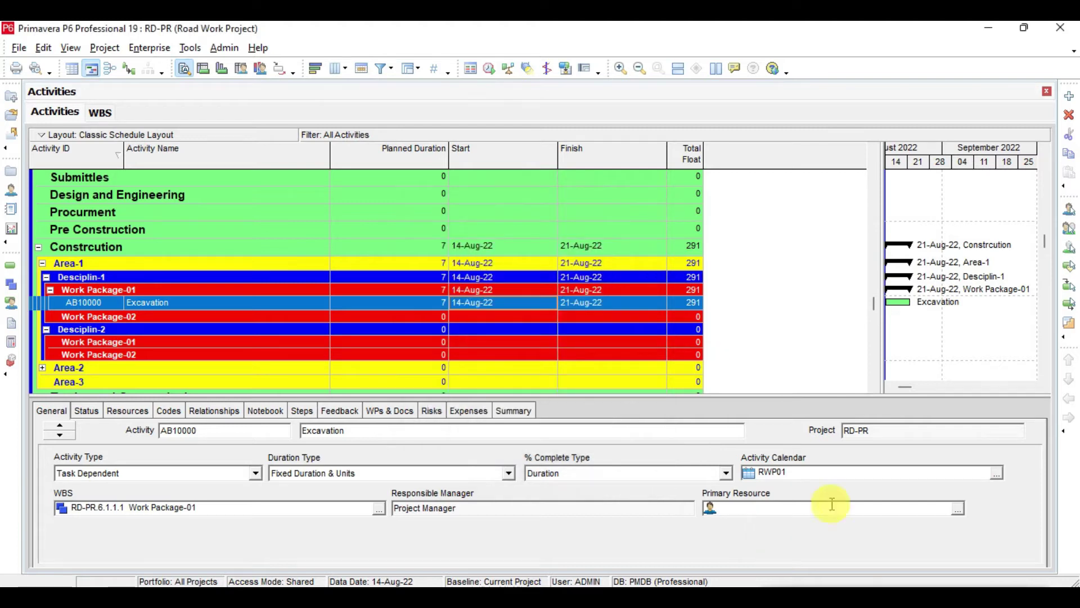
click(996, 474)
click(477, 343)
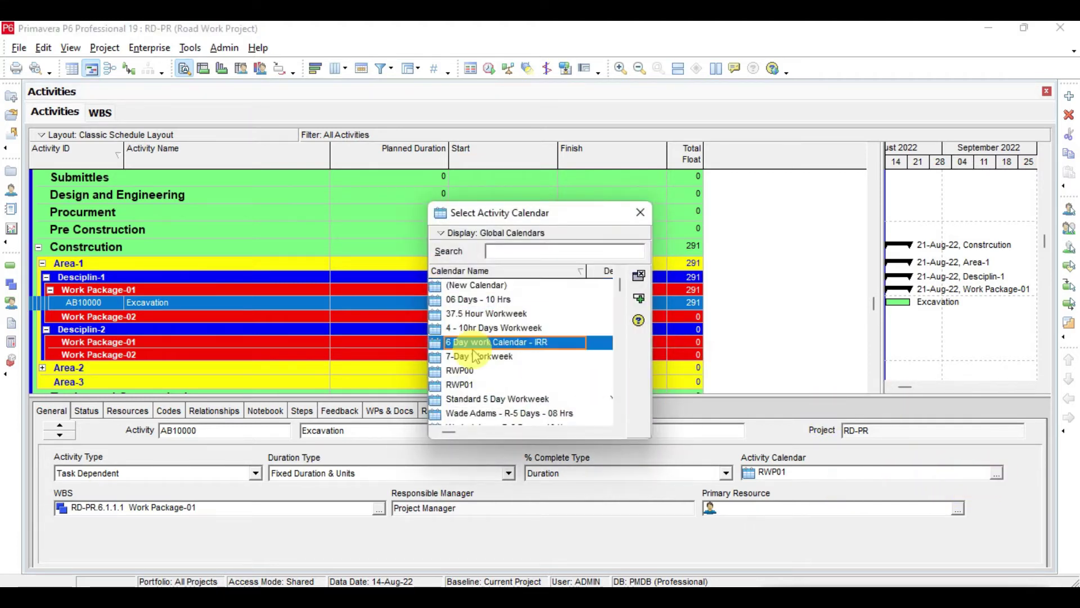
key(Tab)
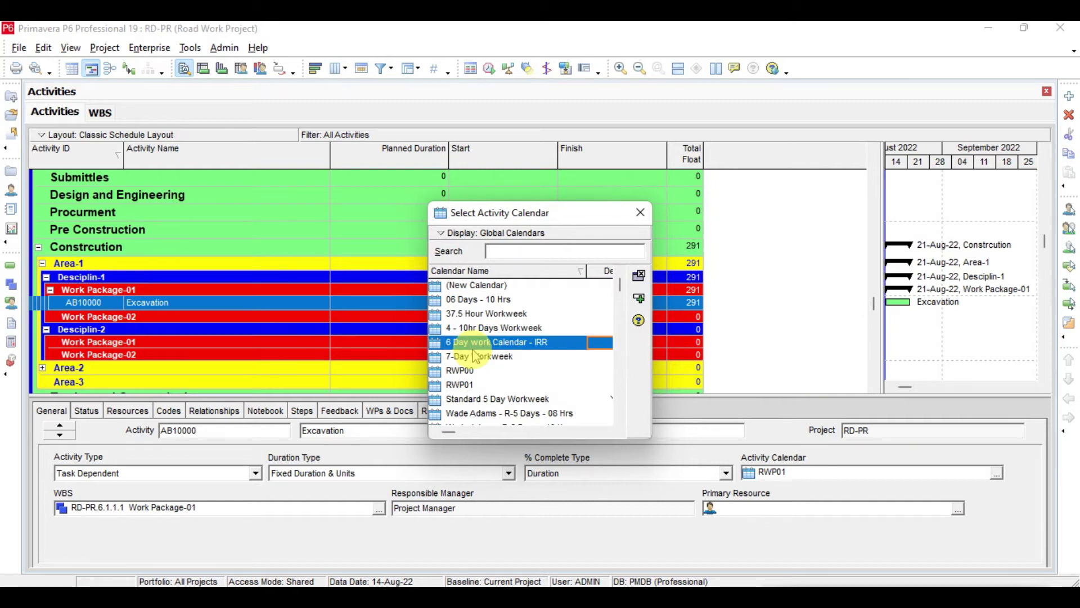
key(Down)
key(Down)
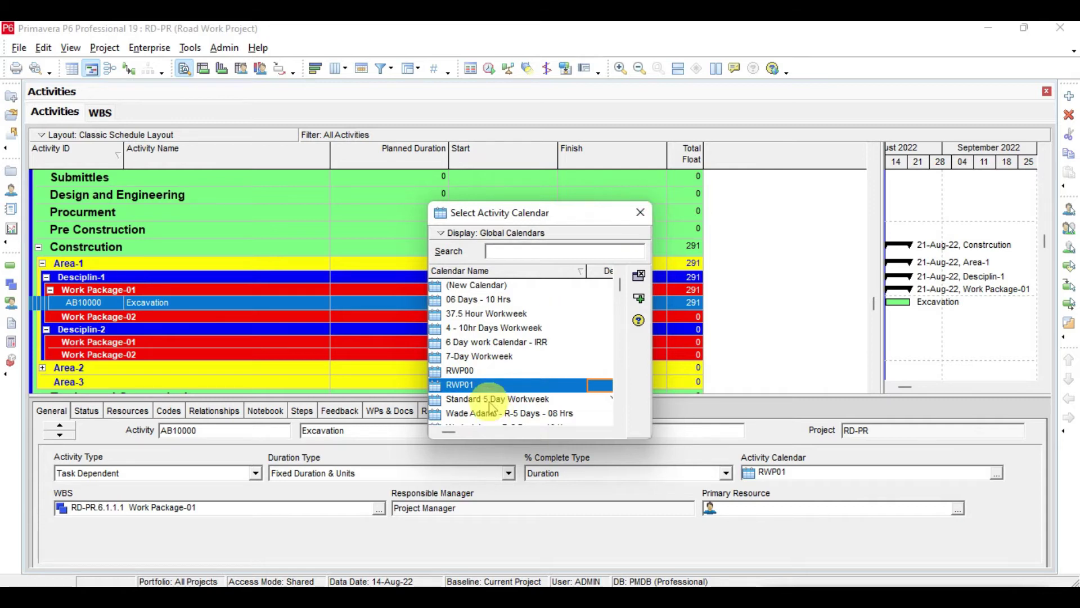
click(640, 213)
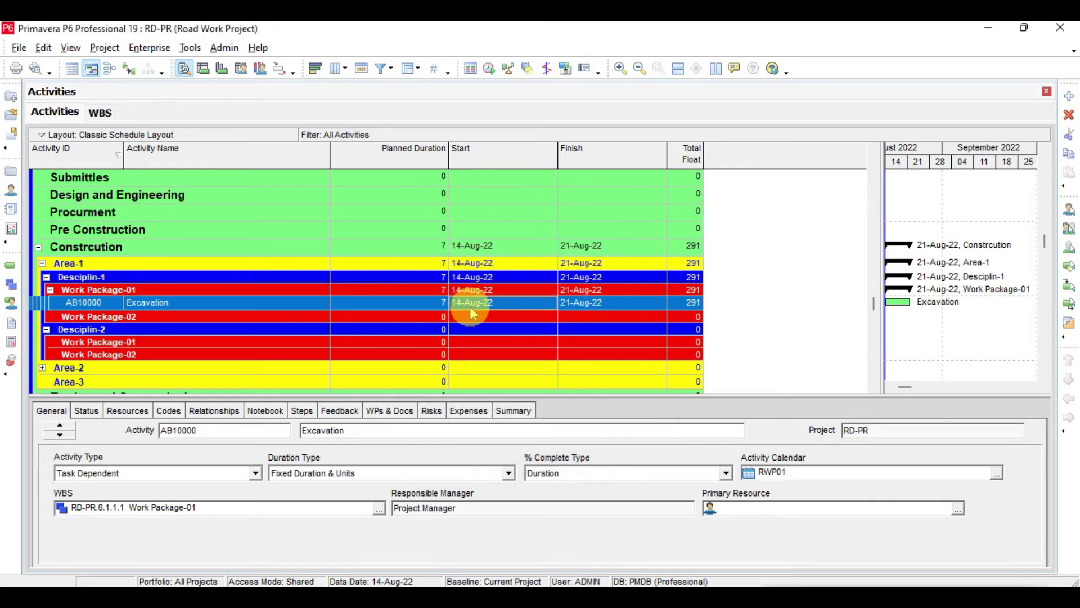
Step: Add an activity named "Pipelaying" below Excavation in Work Package-01 with a planned duration of 7
key(Insert)
click(579, 303)
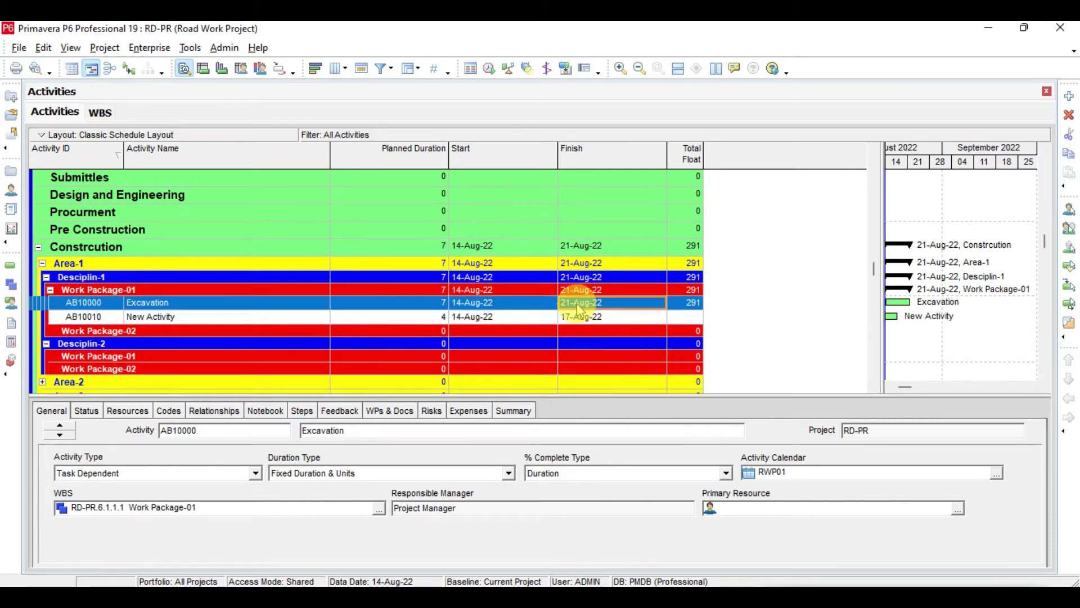
click(293, 318)
text(Pipelaying)
click(294, 319)
key(Tab)
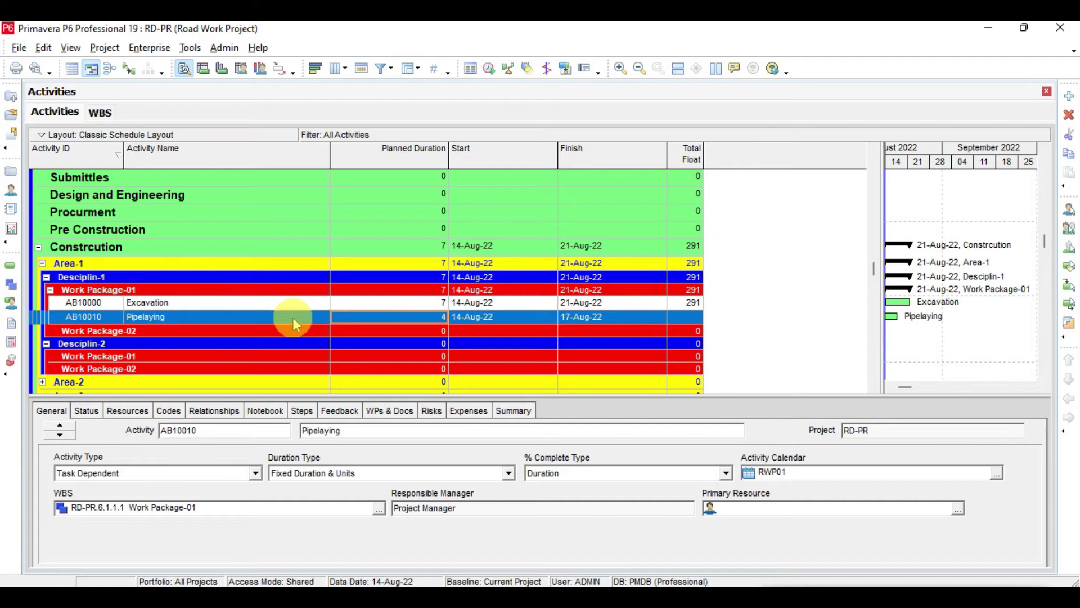
text(7)
key(Return)
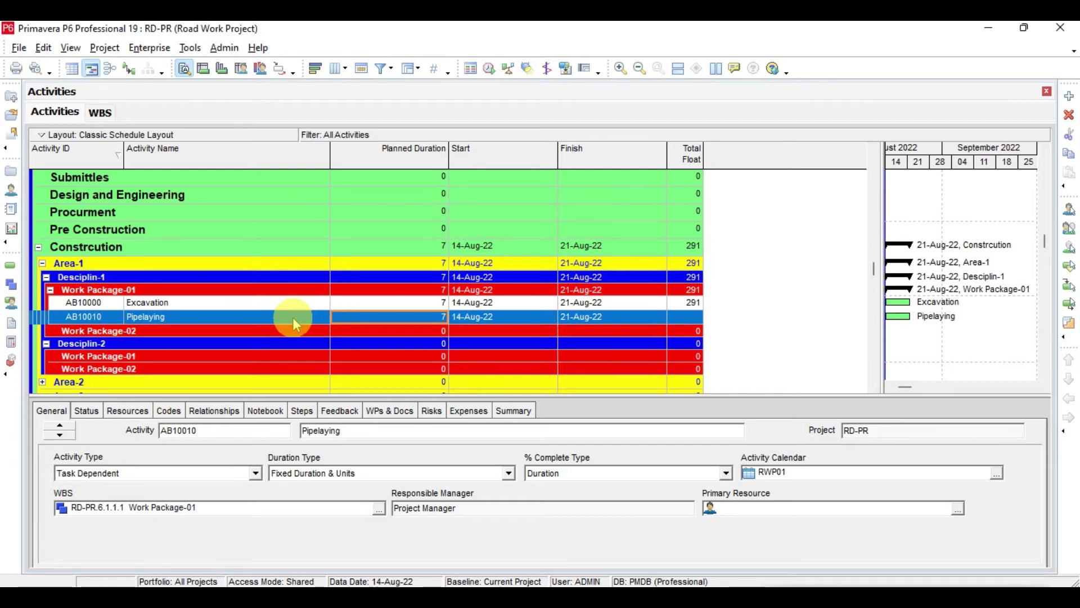
Step: Reschedule the project, keeping the 14-Aug-22 data date, and widen the Gantt chart area
key(F9)
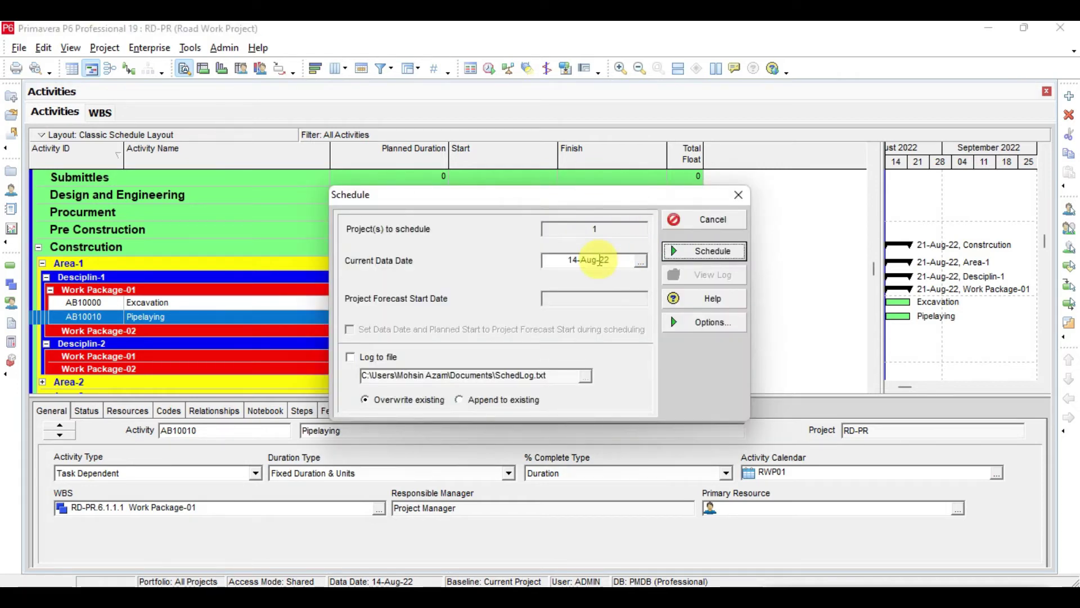
click(641, 261)
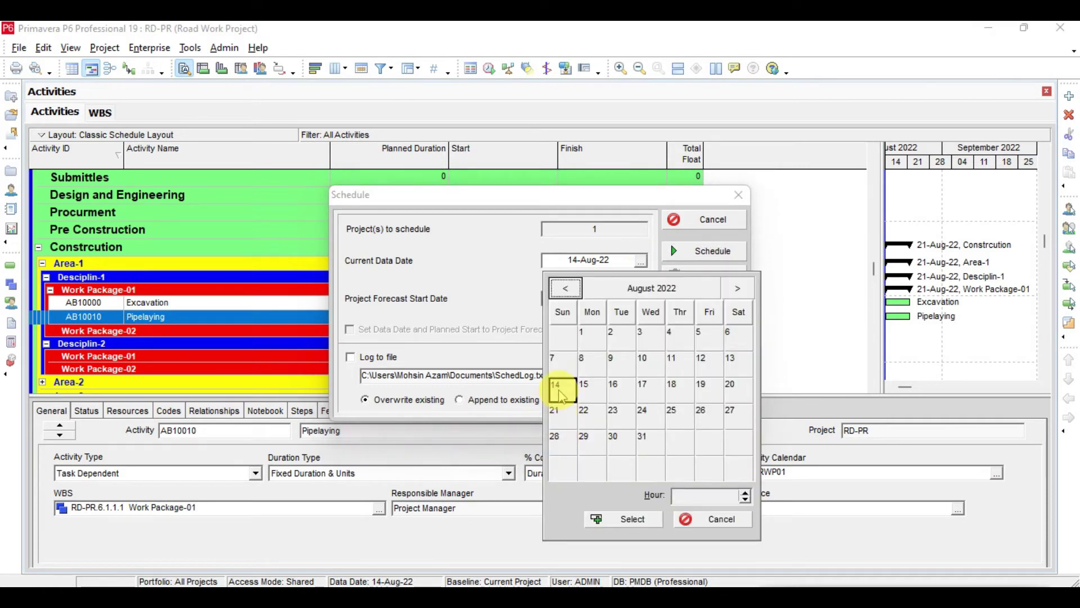
click(559, 394)
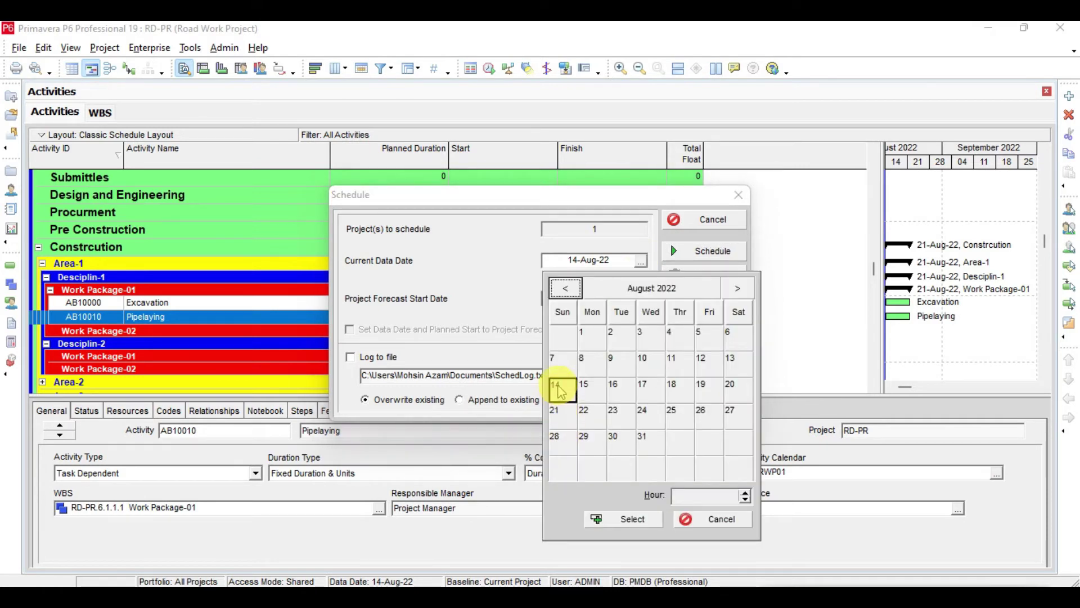
click(701, 519)
click(708, 251)
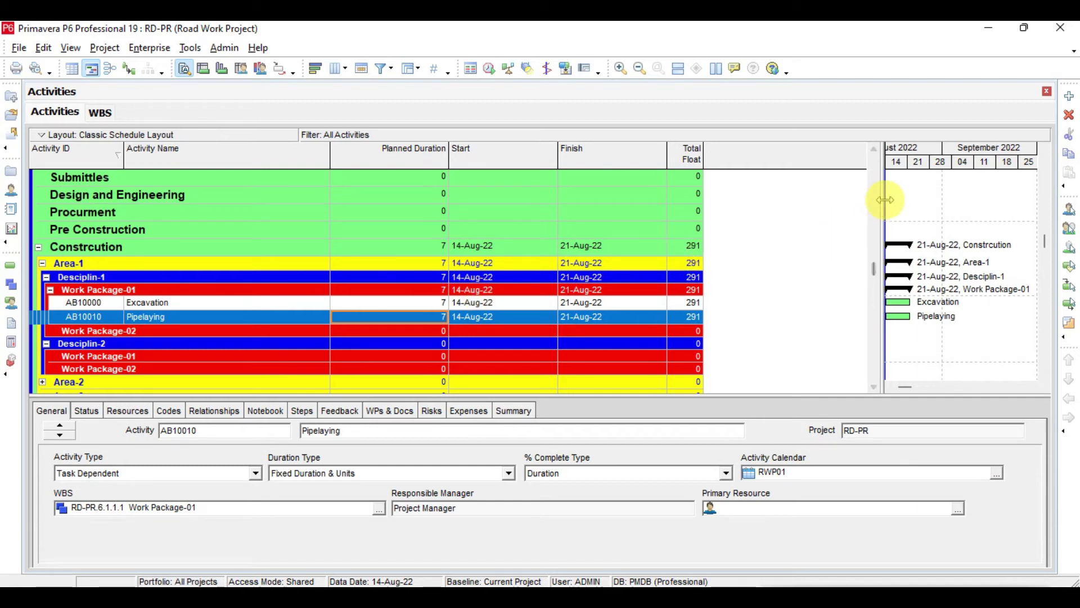
drag(882, 200, 739, 204)
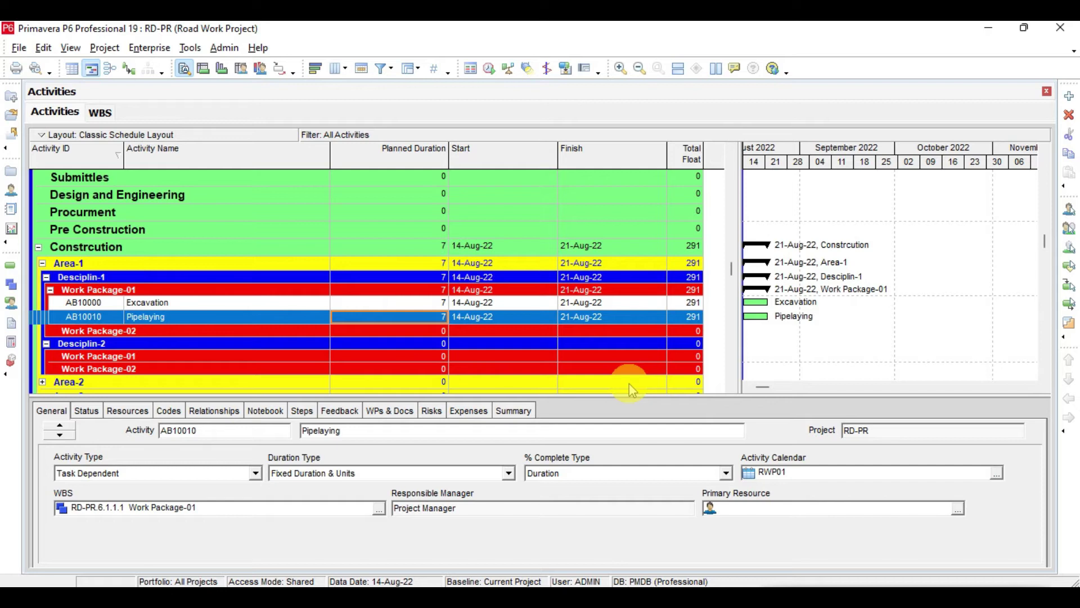
Step: Add an activity named "Backfilling" below Pipelaying in Work Package-01 with a planned duration of 7
key(Insert)
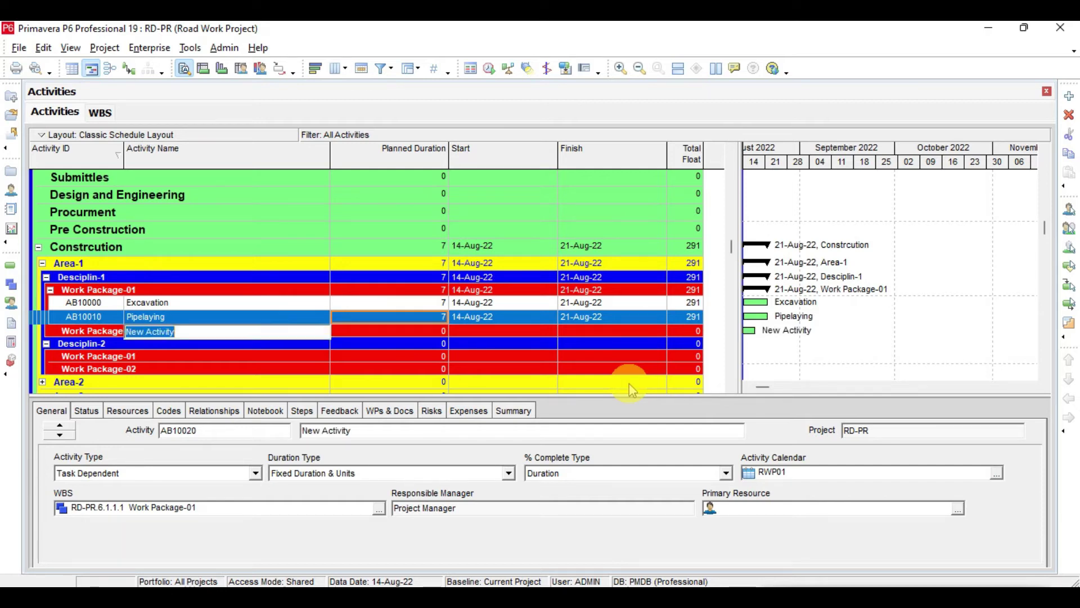
text(Backfilling)
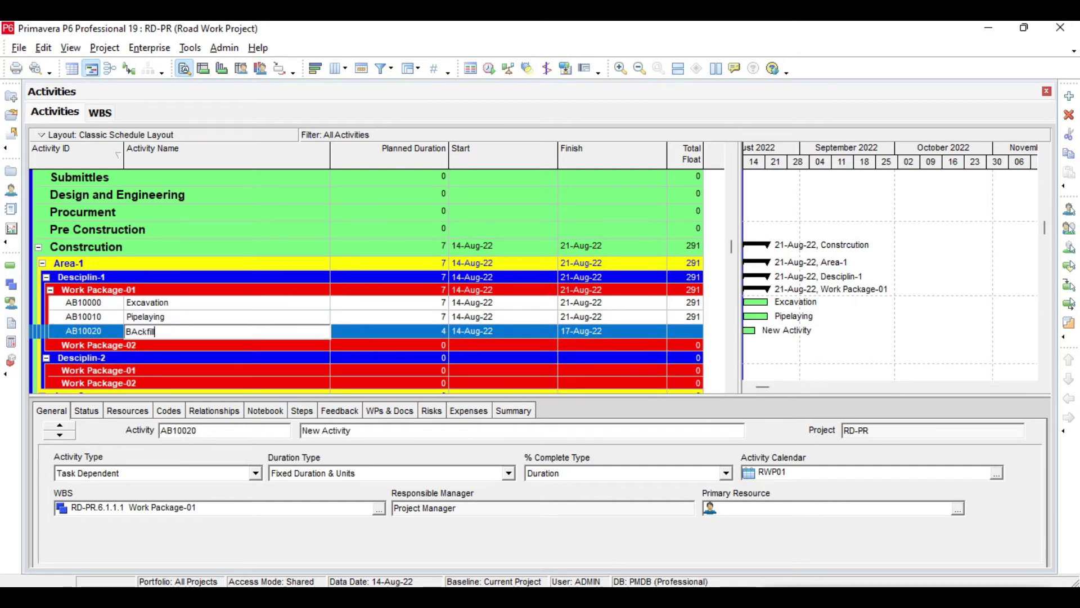
key(Return)
key(Tab)
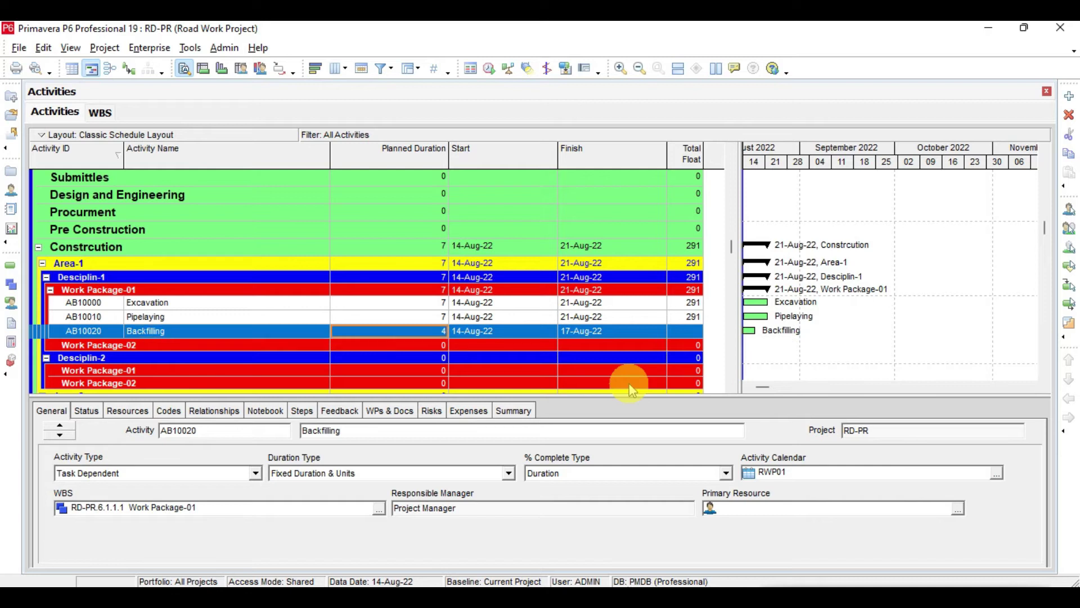
text(7)
key(Return)
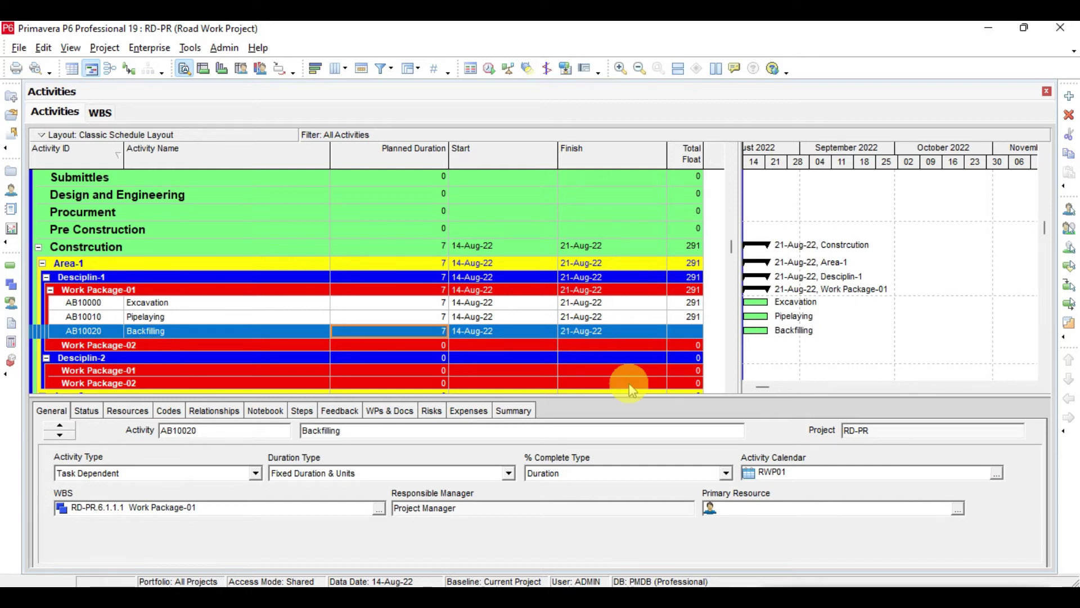
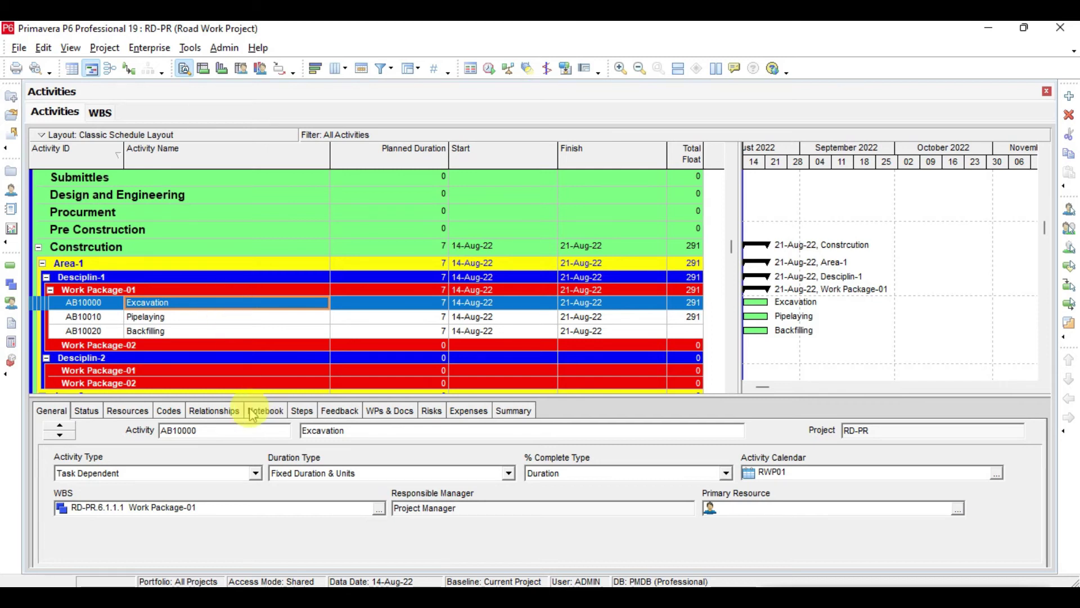
Step: Assign Pipelaying as a successor of the Excavation activity
click(220, 412)
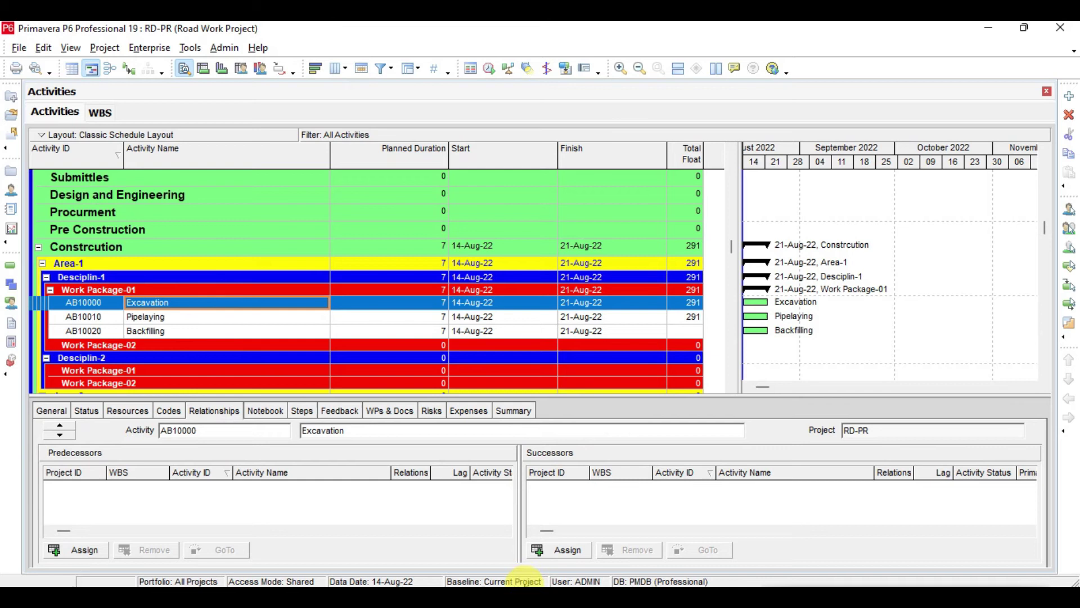
click(567, 550)
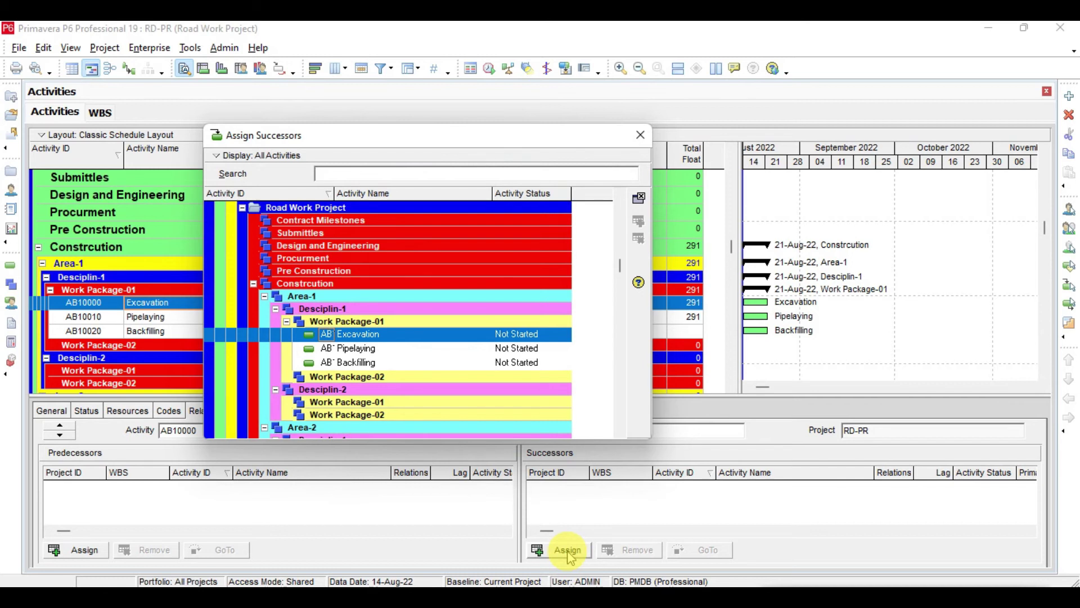
click(387, 348)
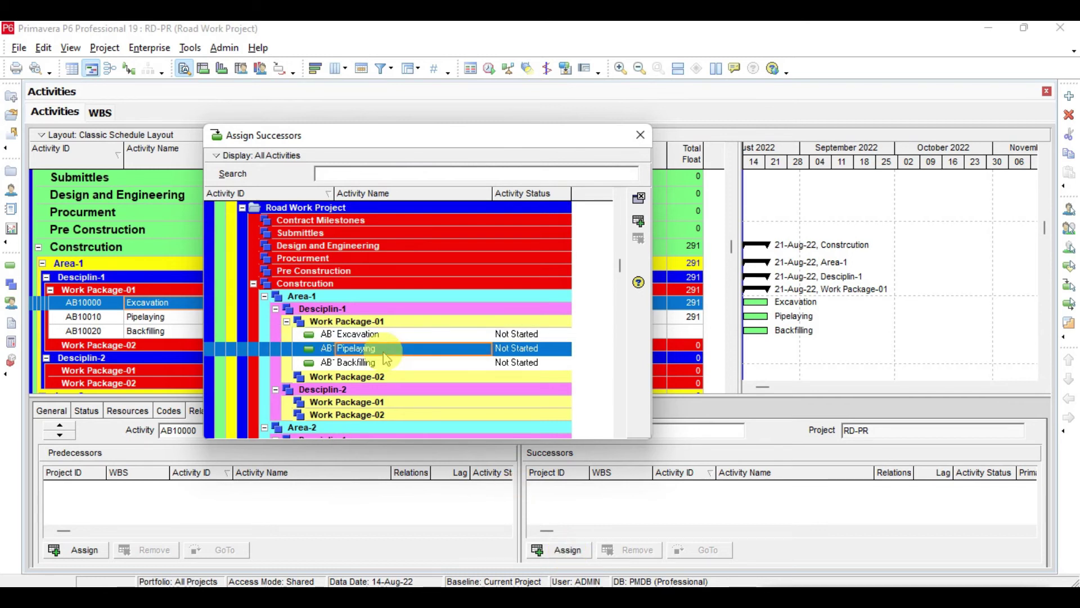
click(640, 224)
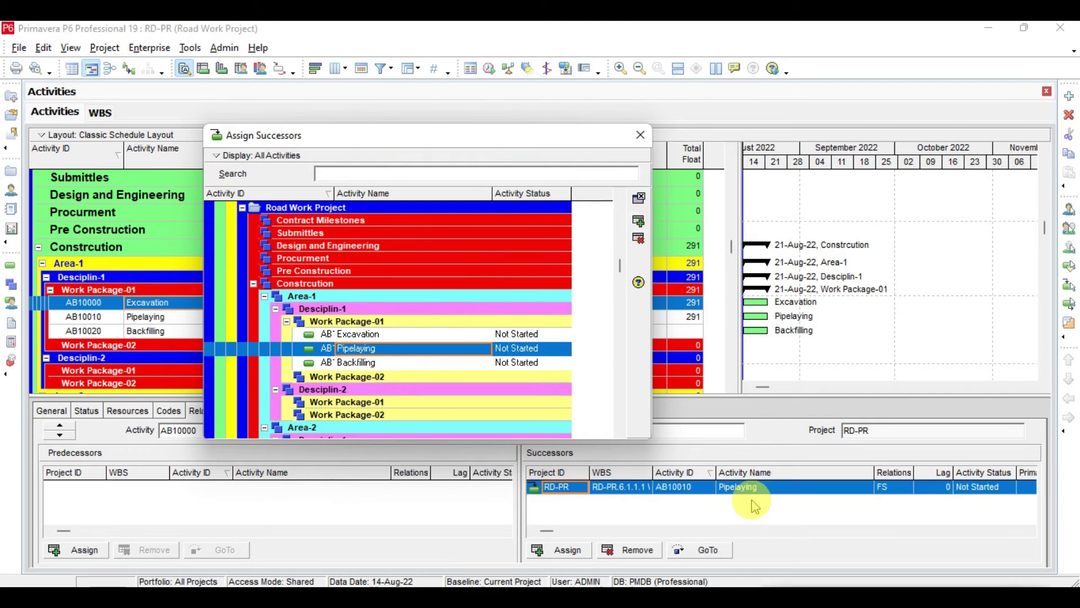
Step: Finish assigning successors, reschedule the project with the 14-Aug-22 data date, and stretch the Gantt chart's timescale
click(637, 202)
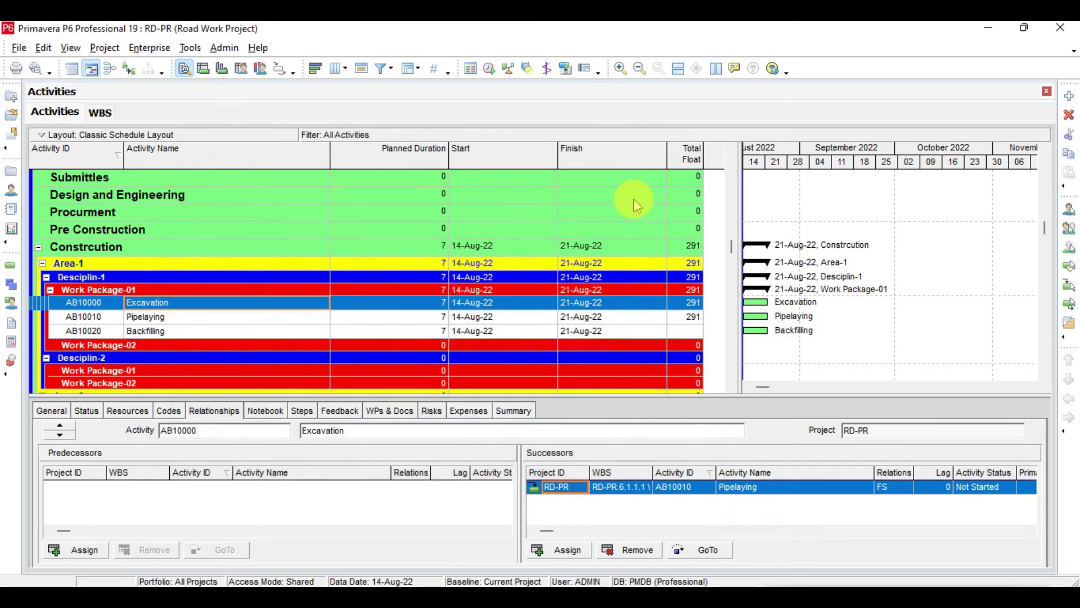
key(F9)
key(Return)
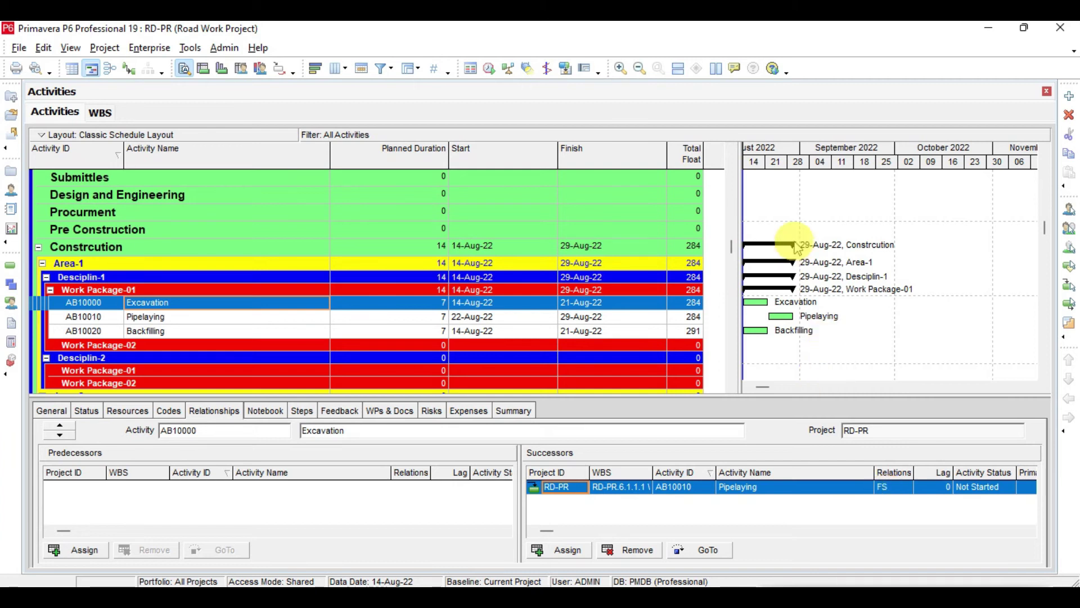
drag(784, 162, 880, 169)
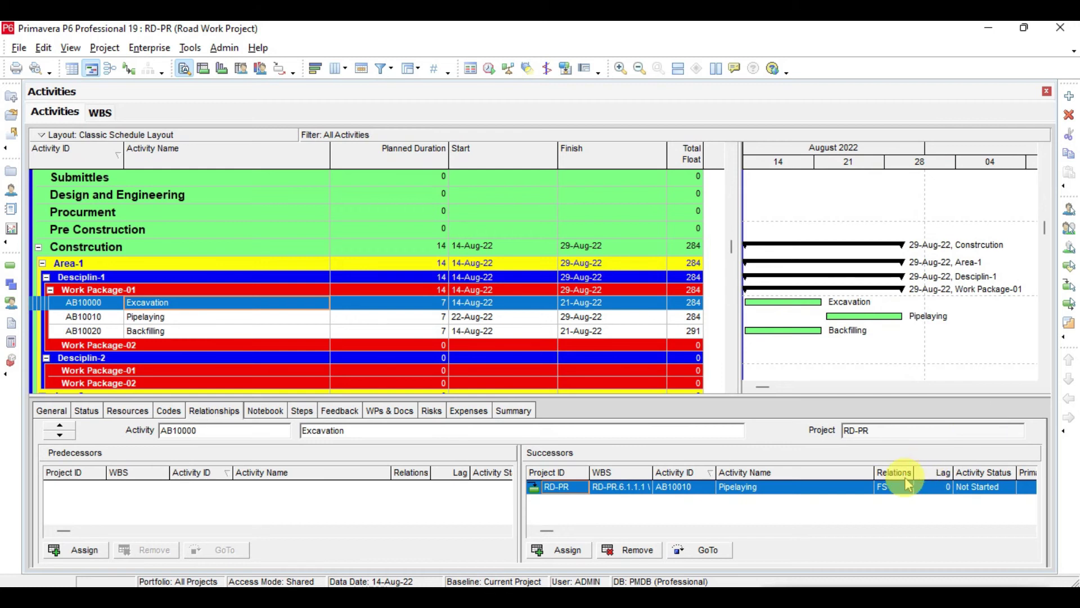
Step: Set the relationship type from Excavation to its successor Pipelaying to SS and reschedule the project
click(895, 493)
click(895, 513)
key(F9)
key(Return)
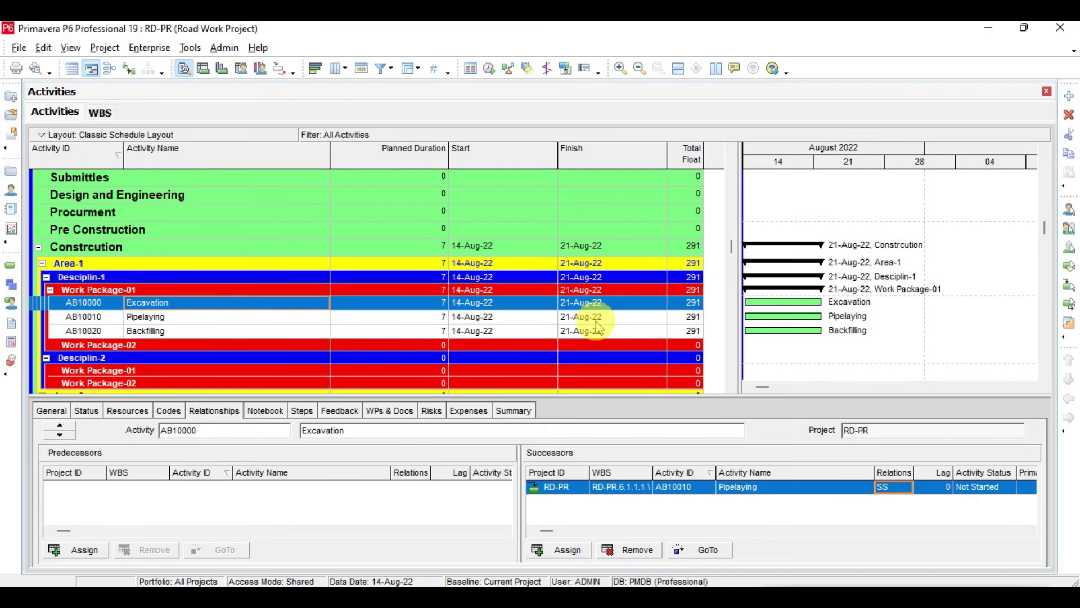
Step: Try the FF relationship type between Excavation and Pipelaying, and return it to SS
click(896, 489)
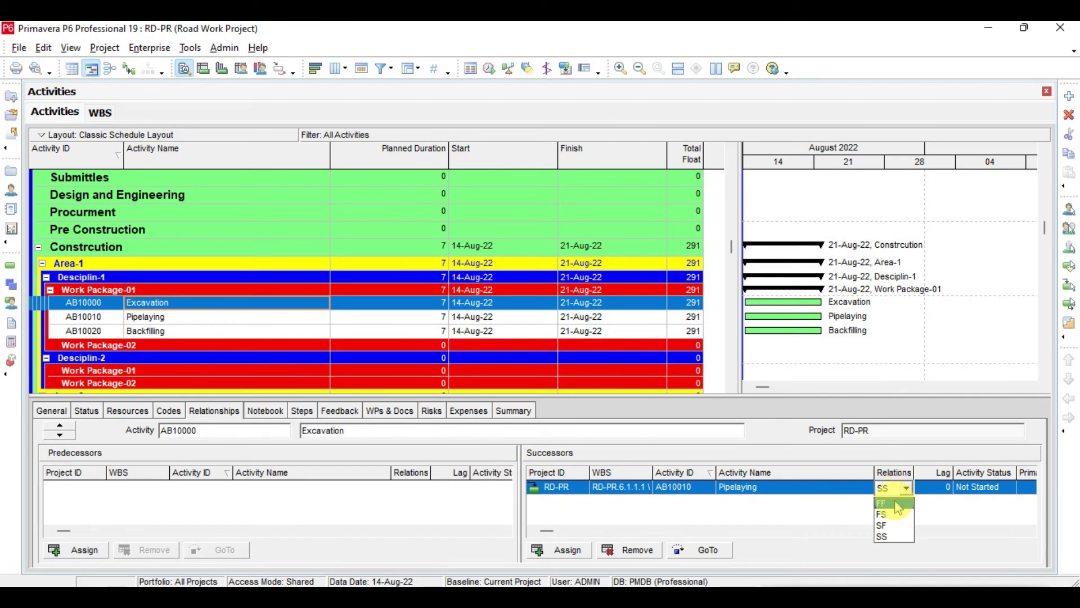
click(898, 503)
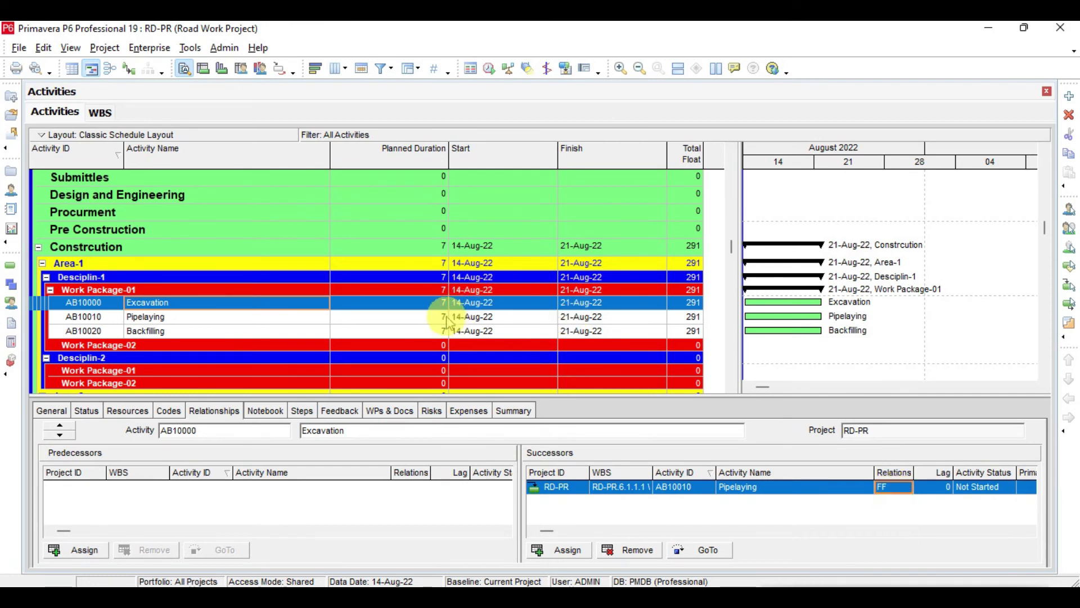
click(903, 490)
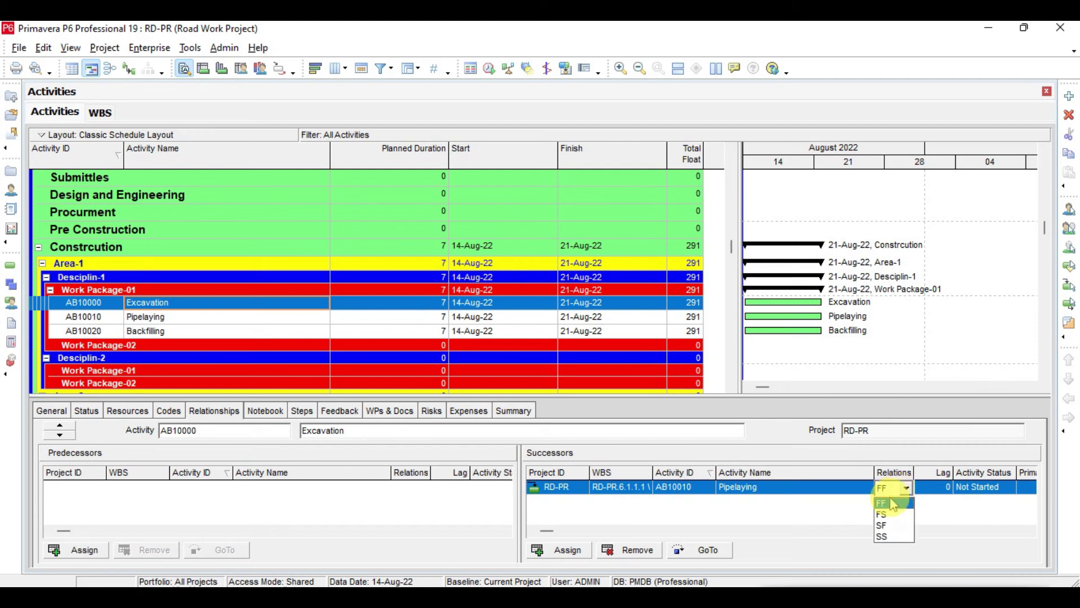
click(892, 538)
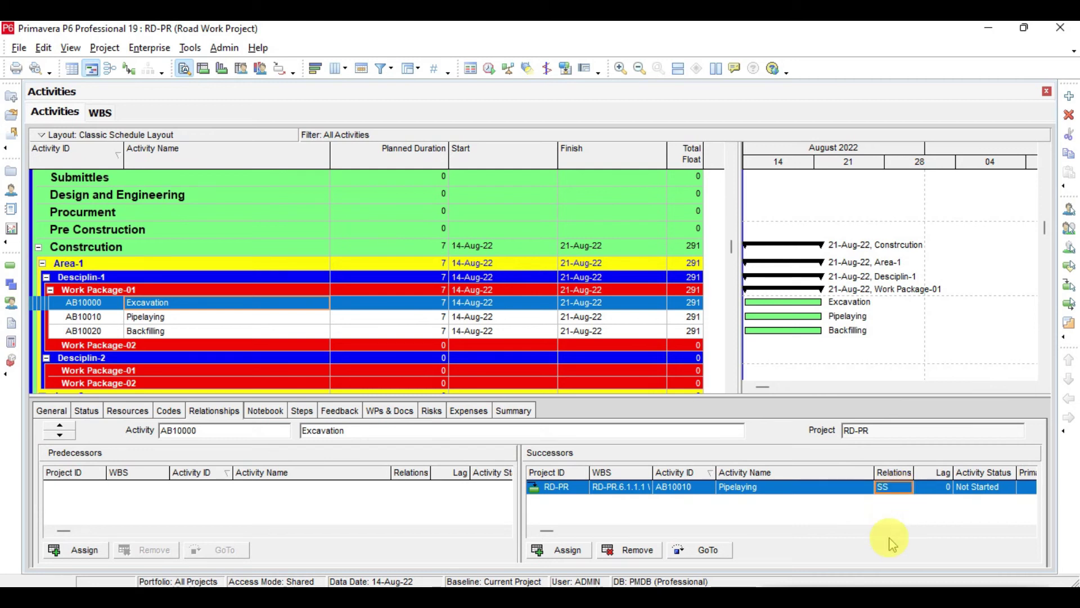
Step: Set the planned duration of Excavation to 5 and reschedule the project from the 14-Aug-22 data date
click(433, 319)
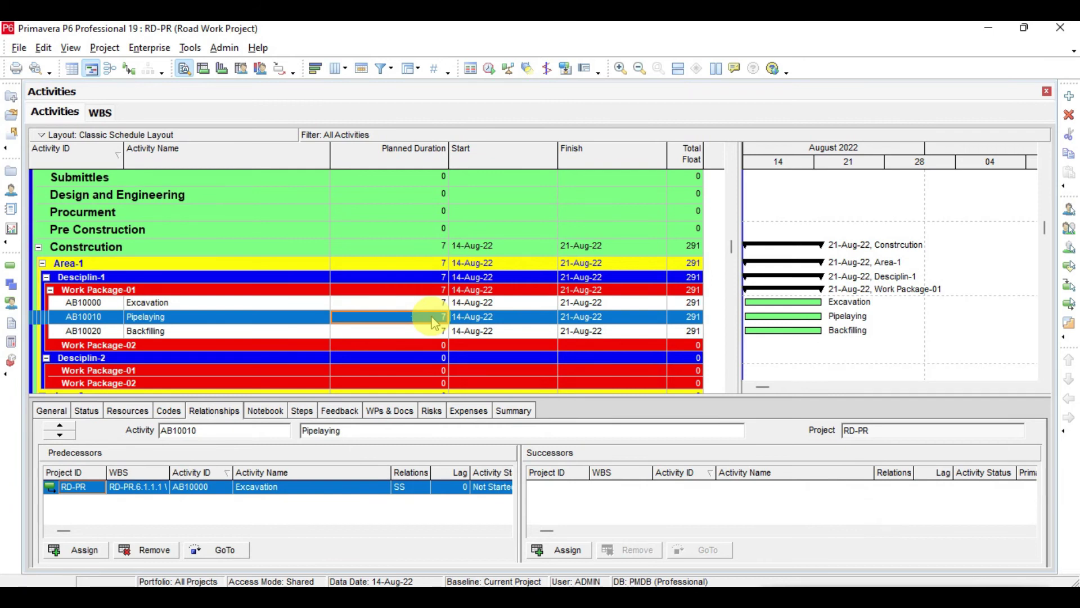
click(429, 305)
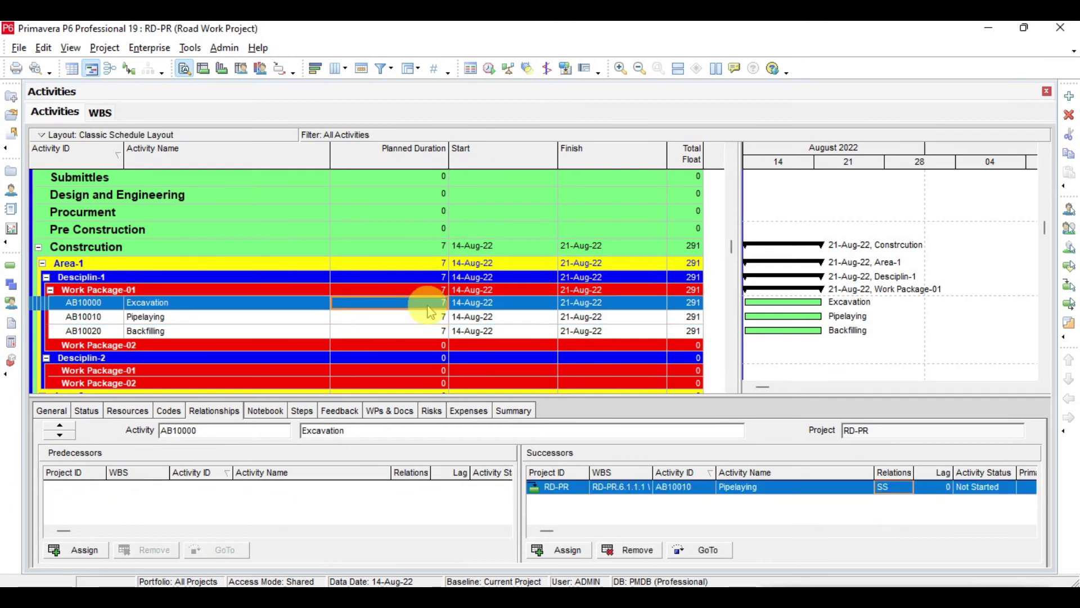
click(429, 303)
text(5)
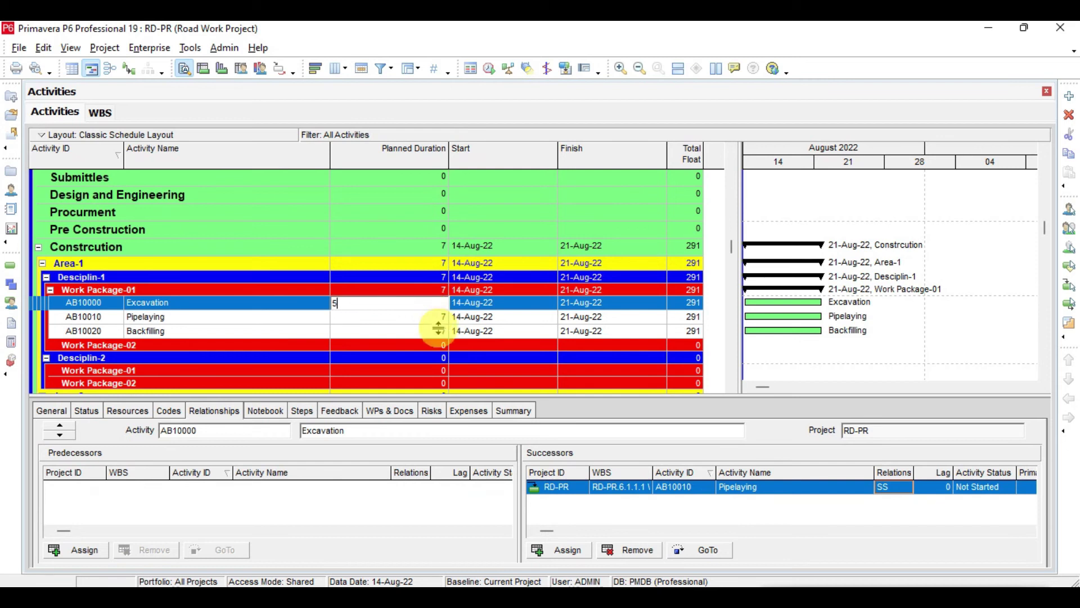
key(Return)
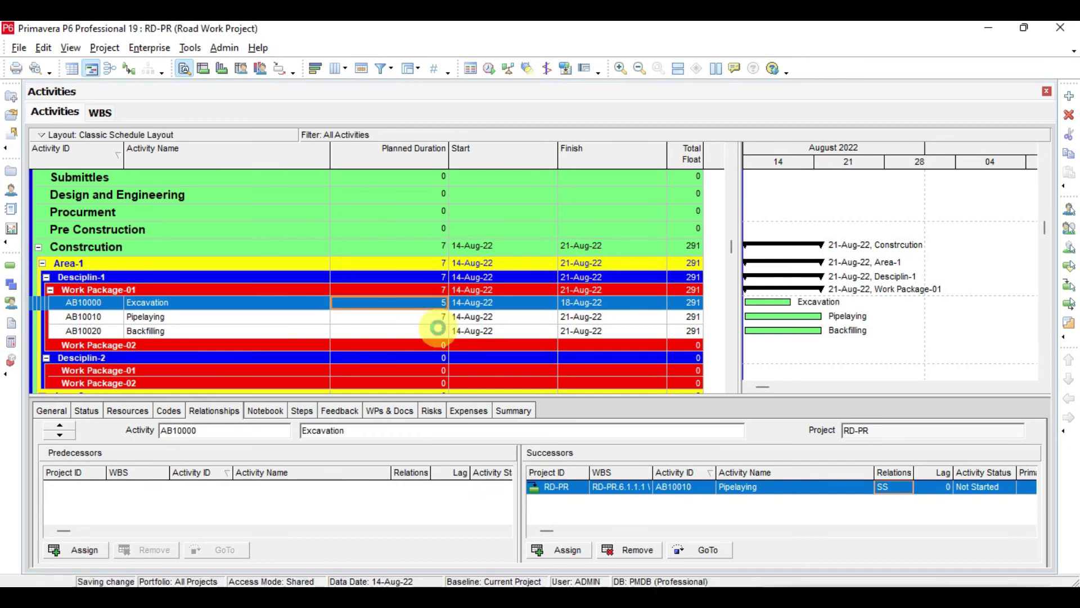
key(F9)
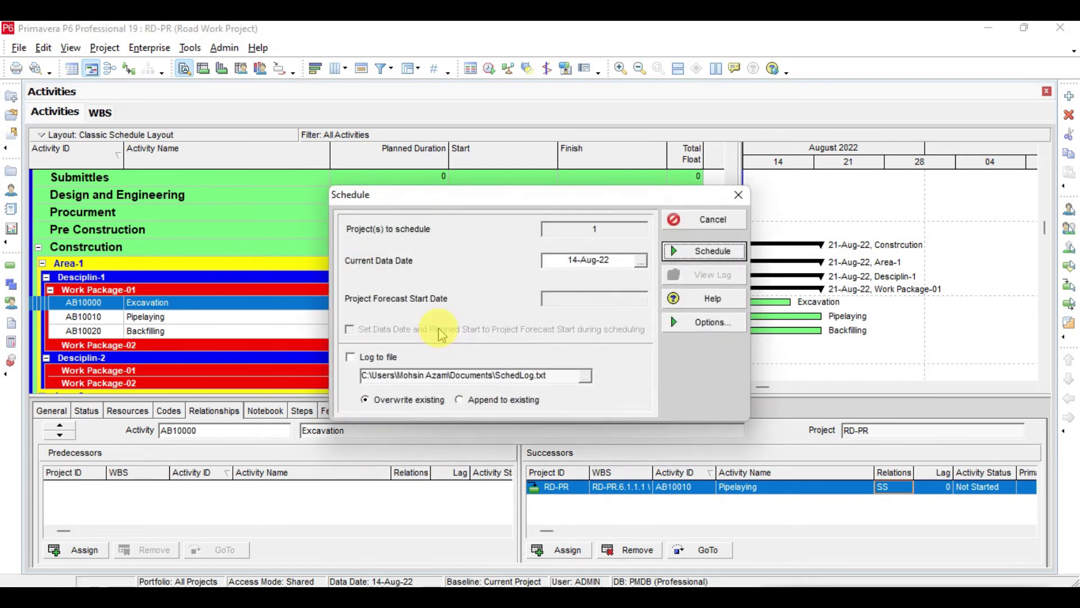
key(Return)
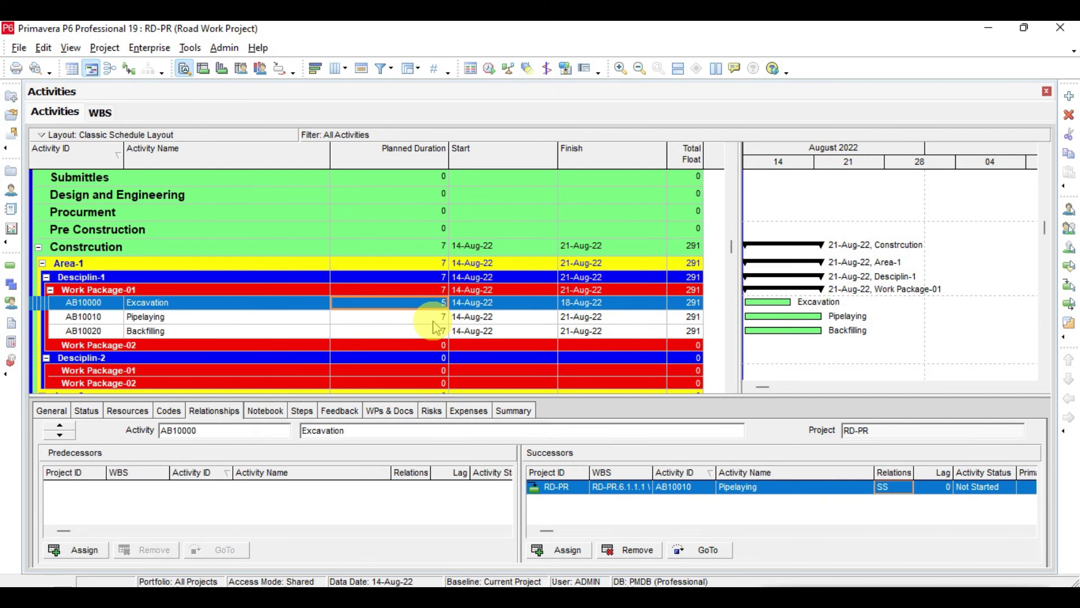
Step: Set the relationship type from Excavation to Pipelaying to FF and reschedule the project
click(897, 490)
click(889, 502)
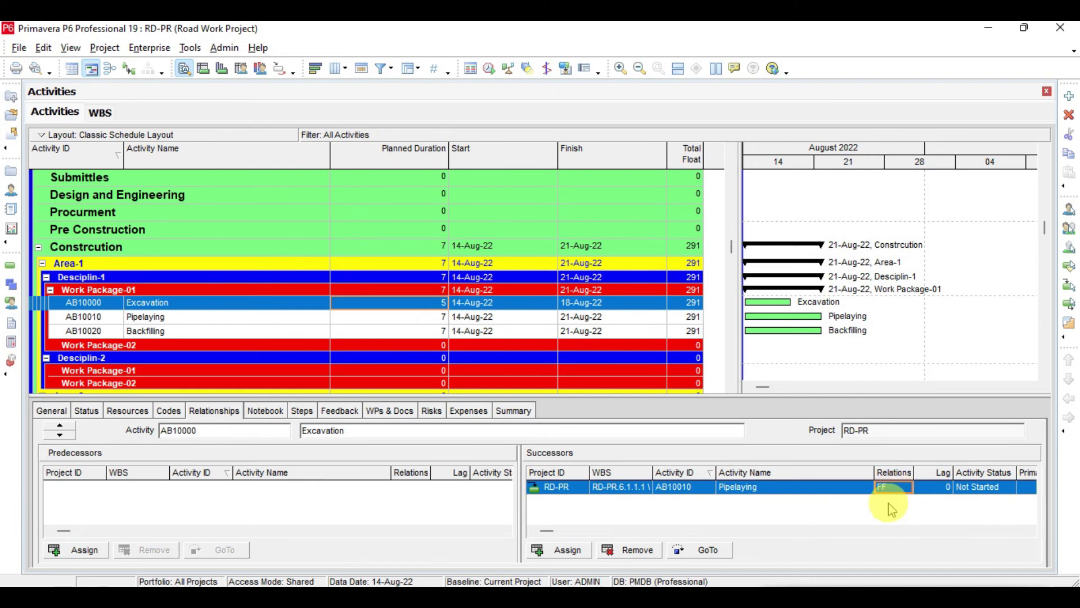
key(F9)
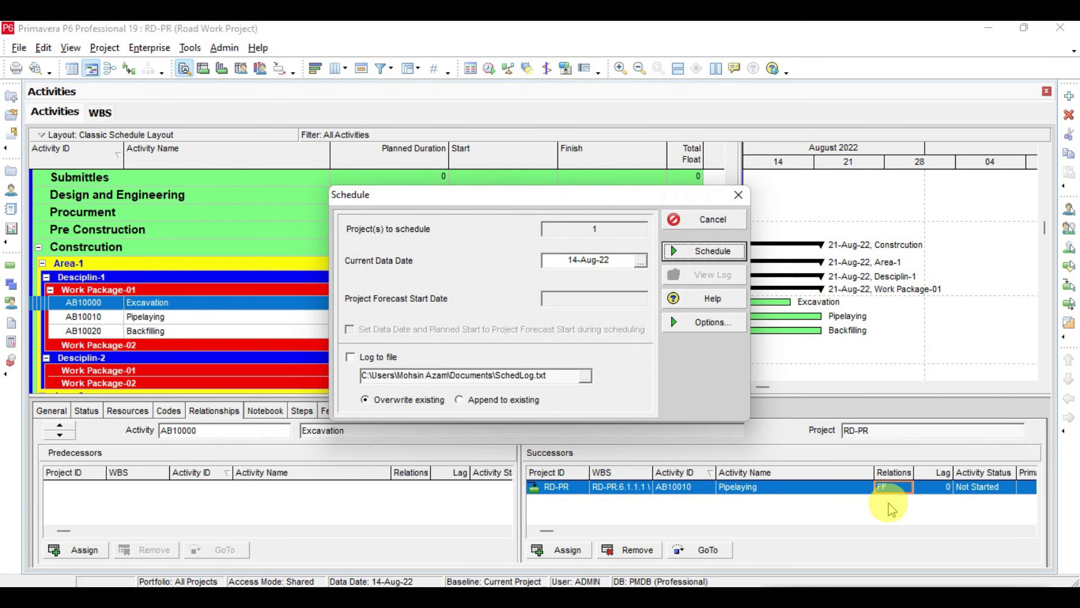
key(Return)
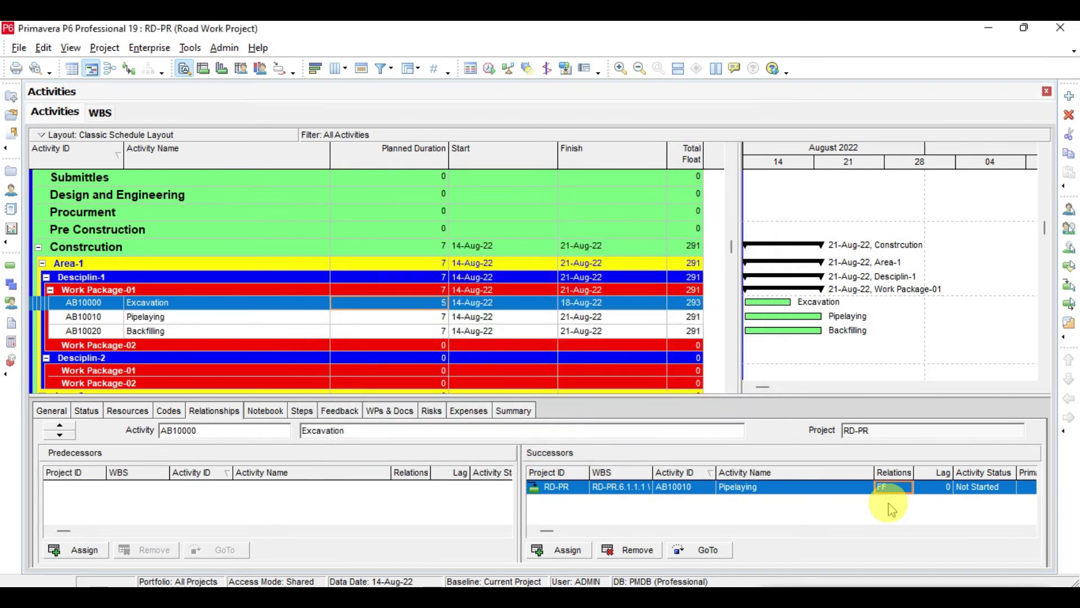
key(F9)
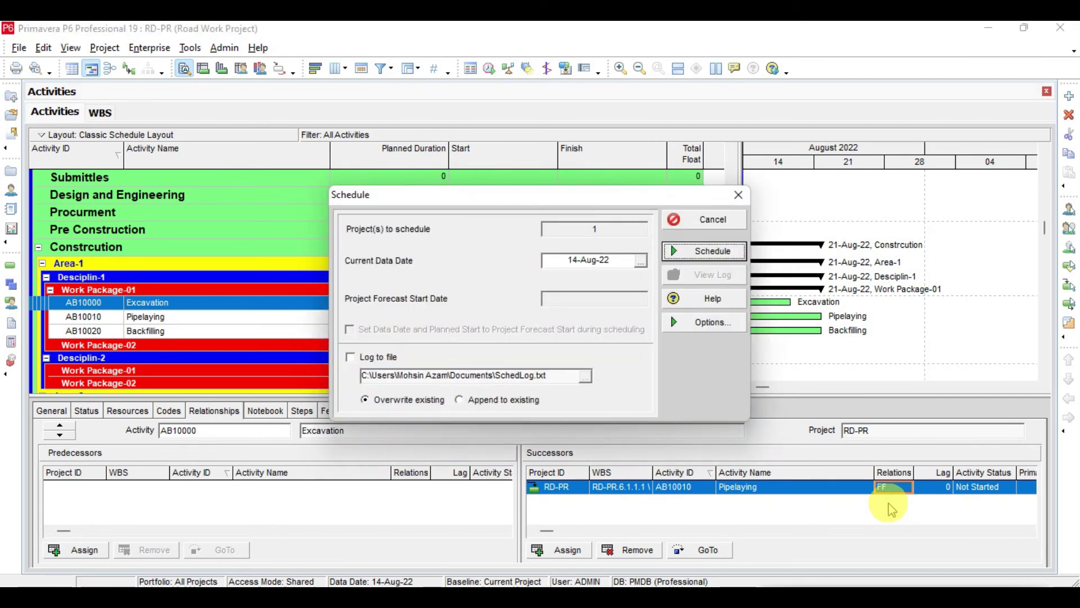
key(Return)
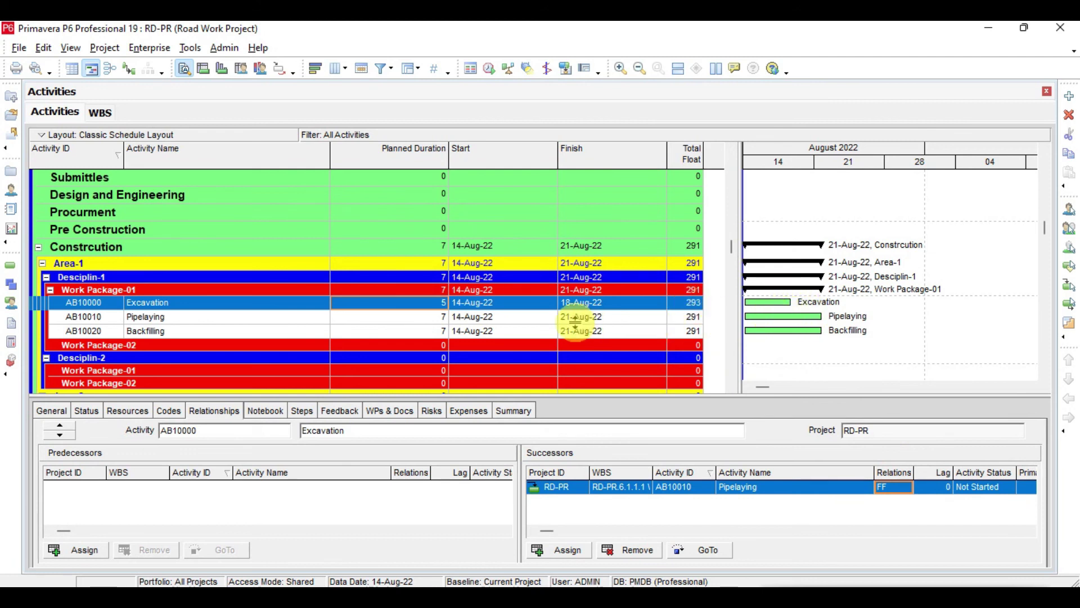
Step: Link the Pipelaying and Backfilling activities and set their relationship type to FF
click(498, 318)
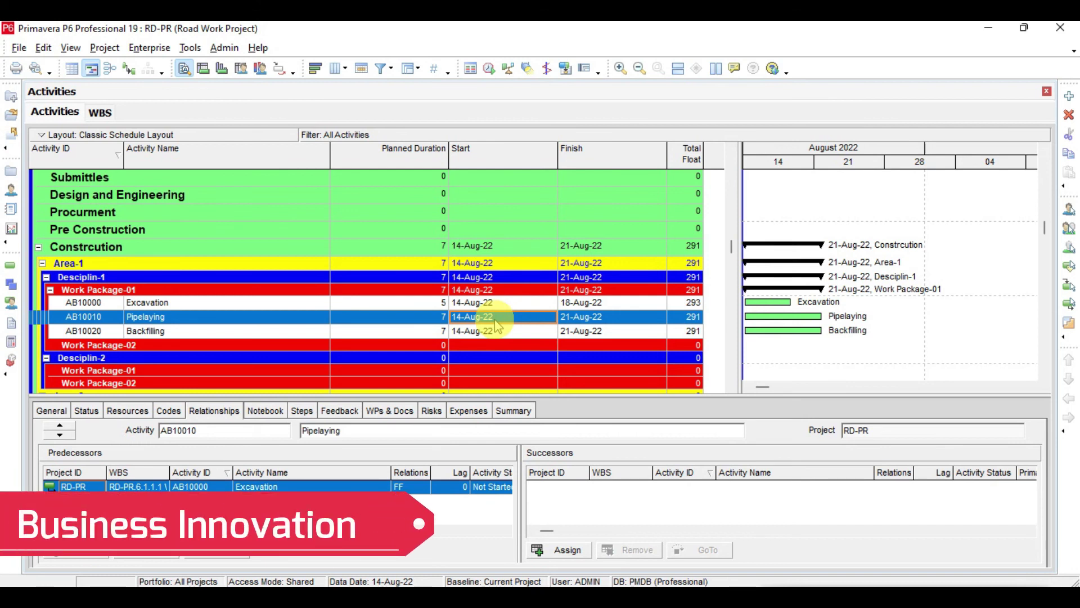
key(shift+Down)
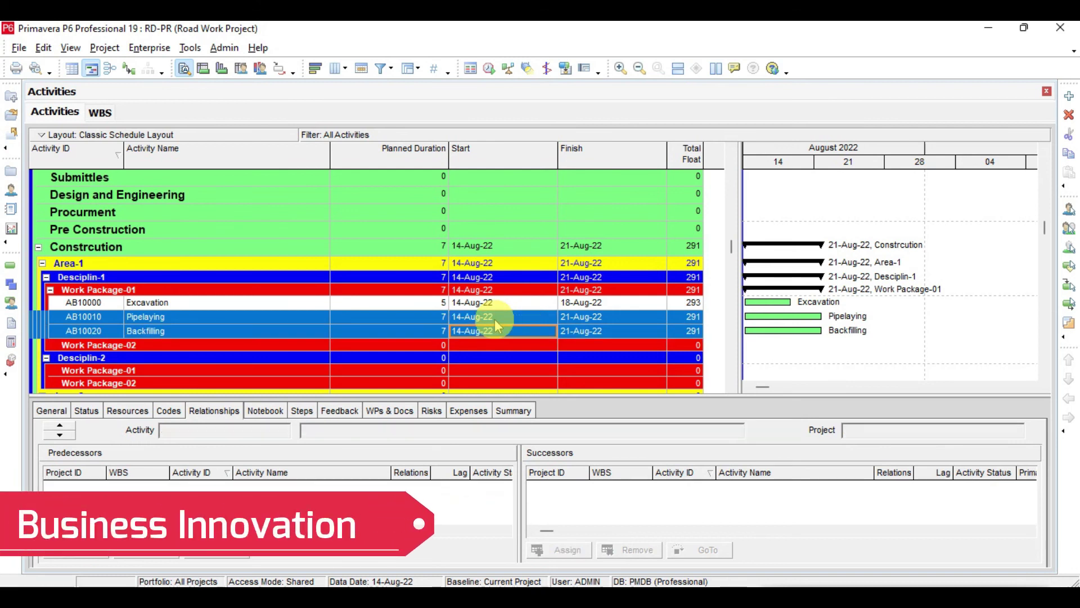
right_click(497, 325)
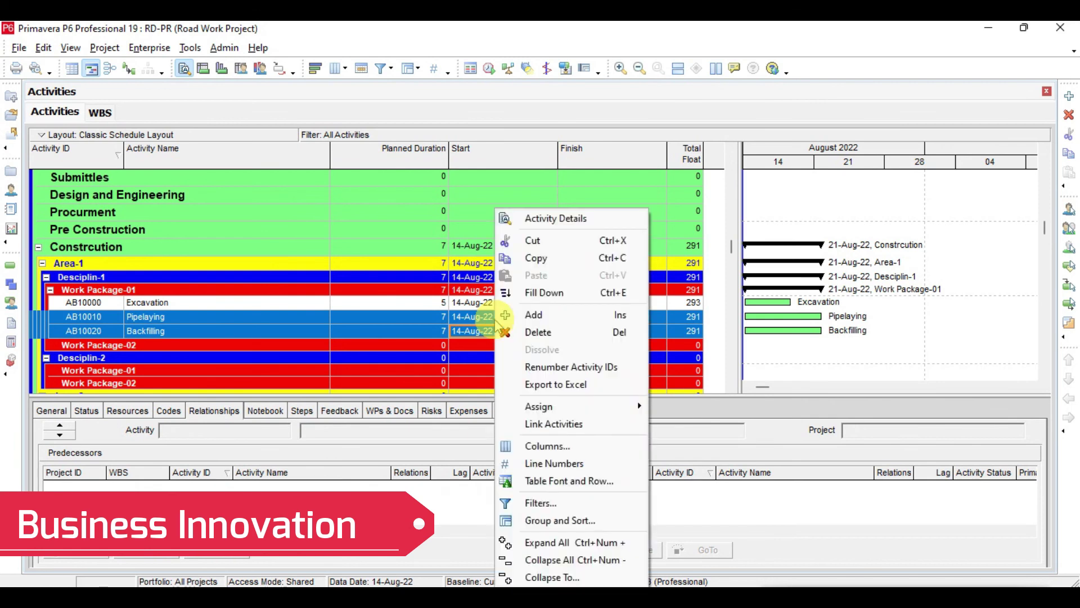
click(568, 424)
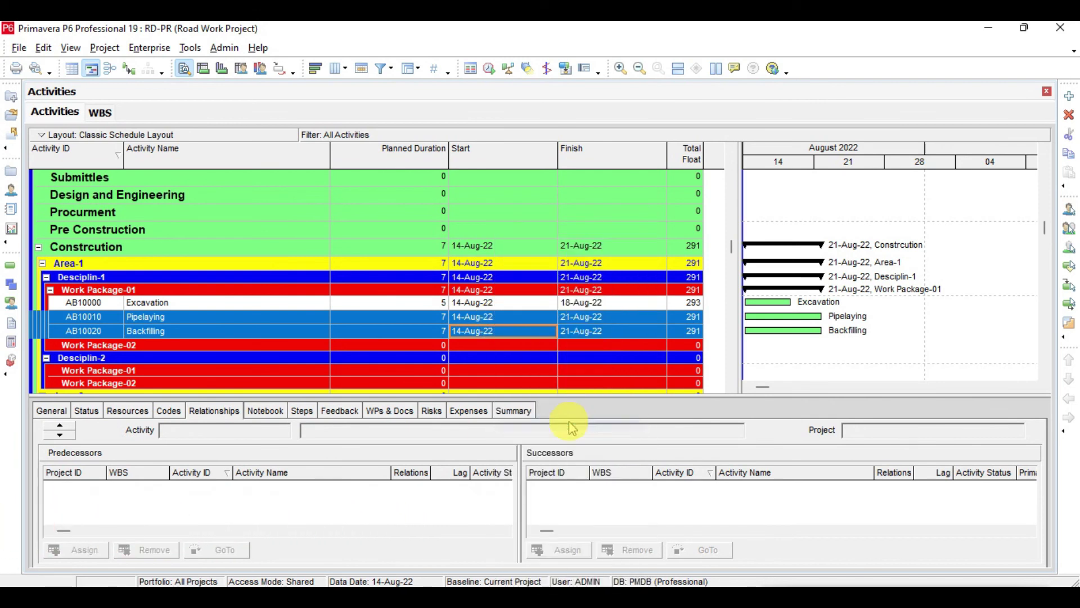
click(498, 319)
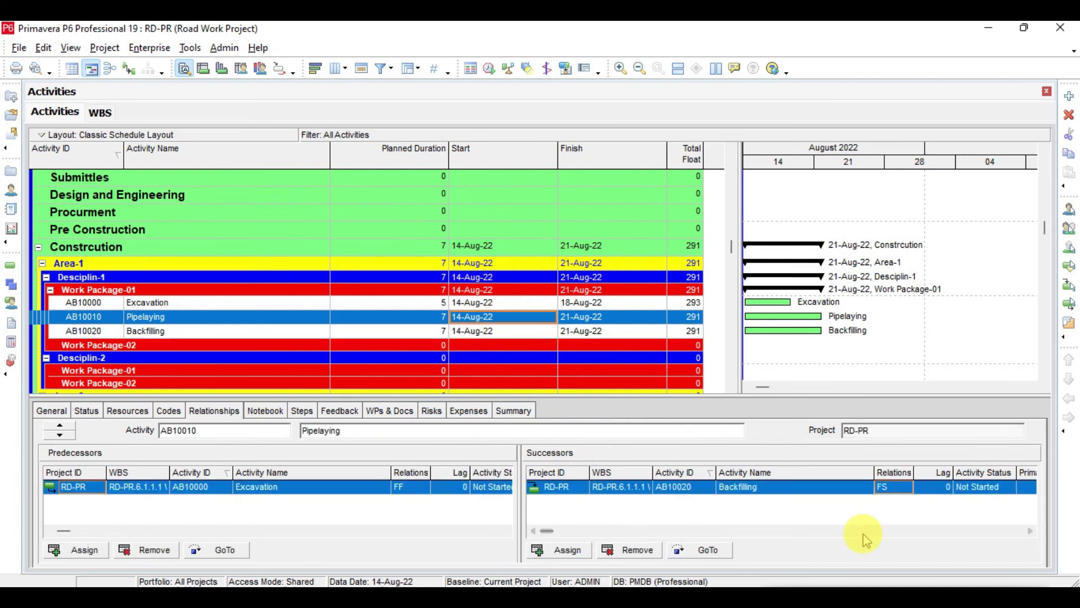
click(895, 494)
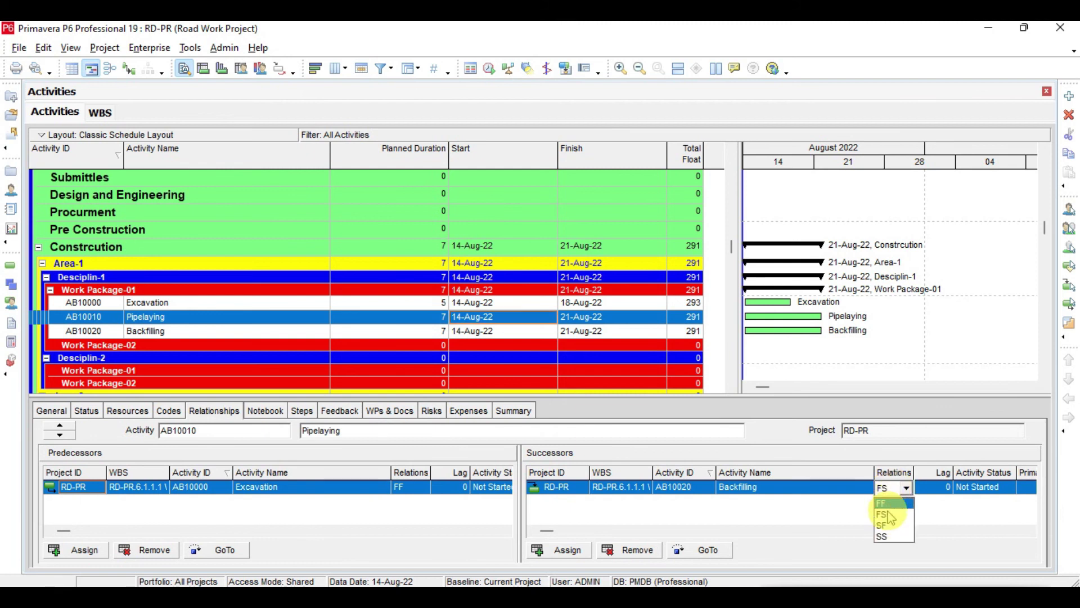
click(884, 505)
Step: Set the relationship type from Excavation to its successor Pipelaying to FS
click(442, 315)
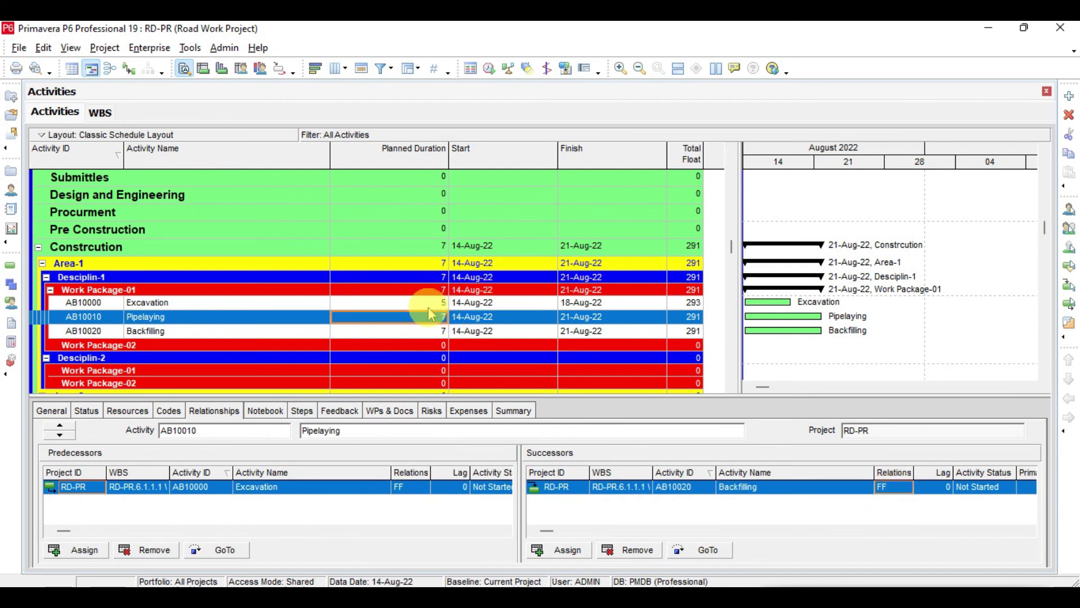
click(430, 304)
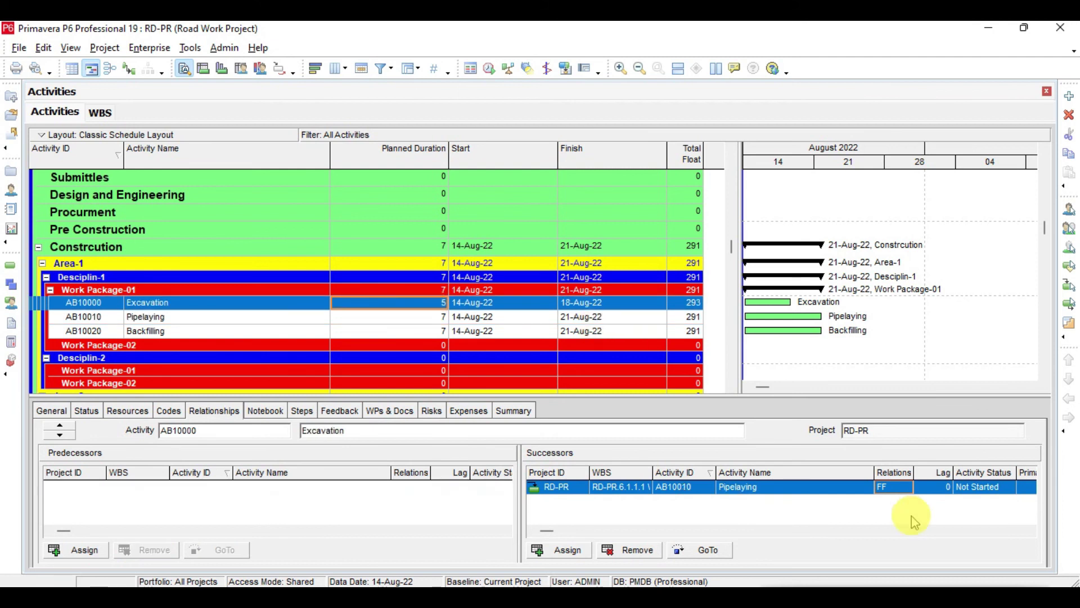
click(894, 487)
click(884, 514)
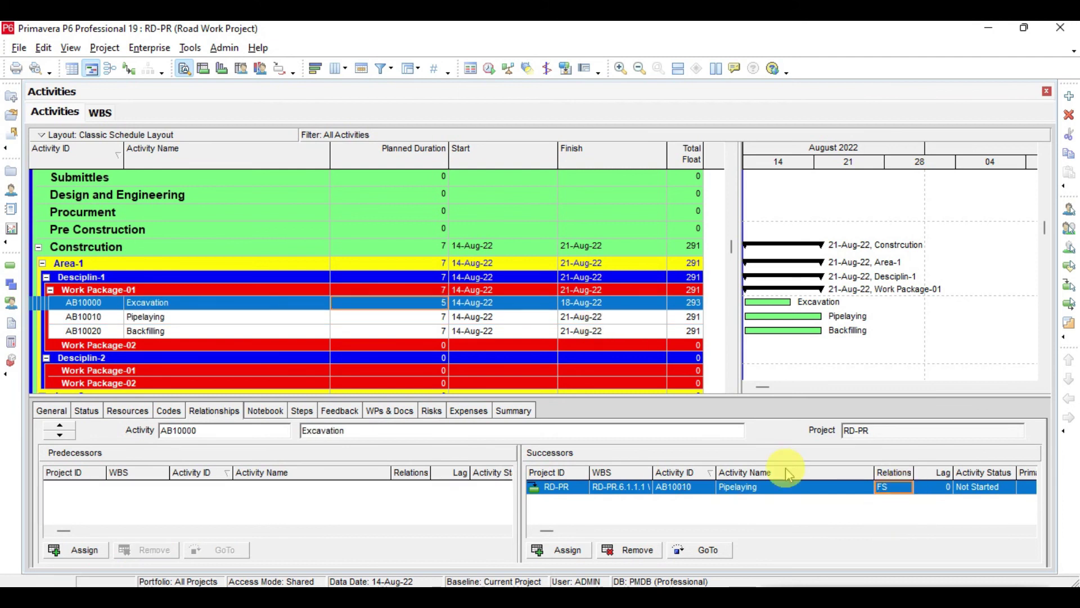
Step: Review the relationships of Backfilling and Pipelaying, and set the planned duration of Excavation to 7
click(554, 332)
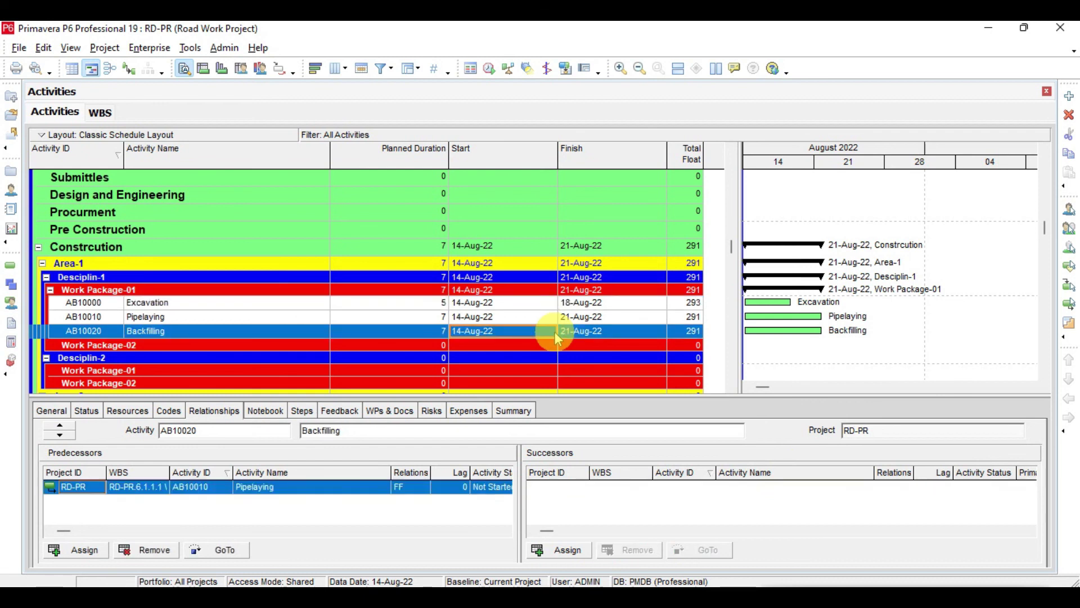
click(501, 318)
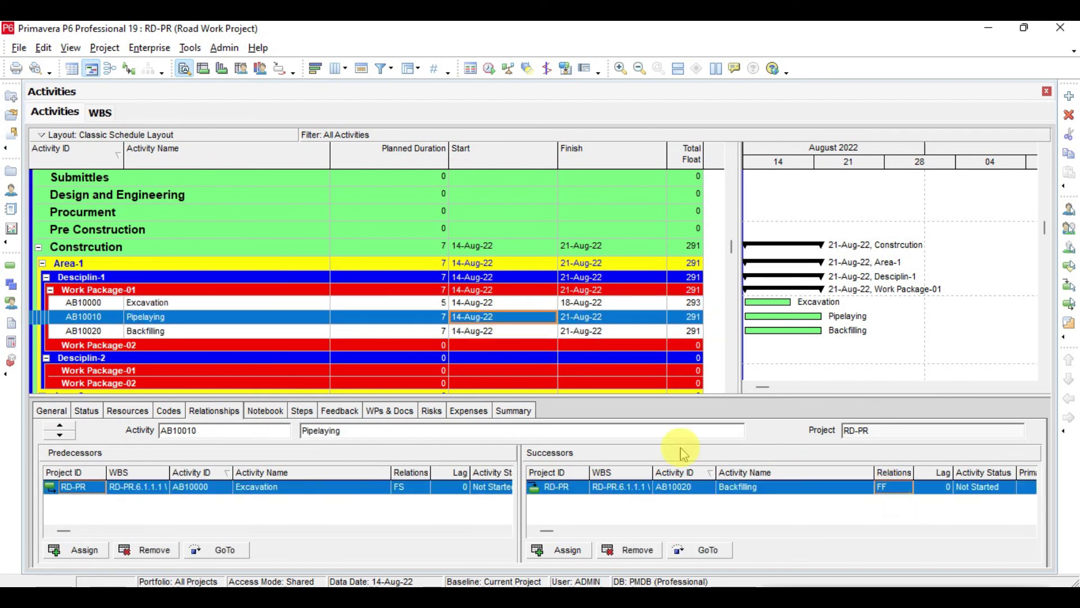
click(427, 304)
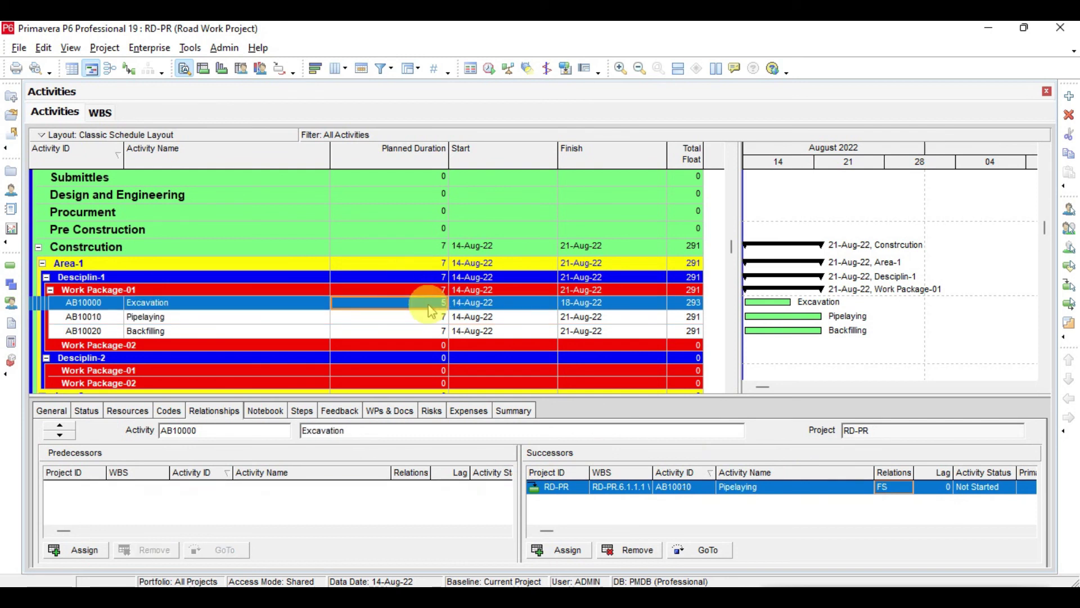
text(7)
Step: Set the planned duration of Pipelaying to 5 and reschedule the project with the current data date
click(432, 318)
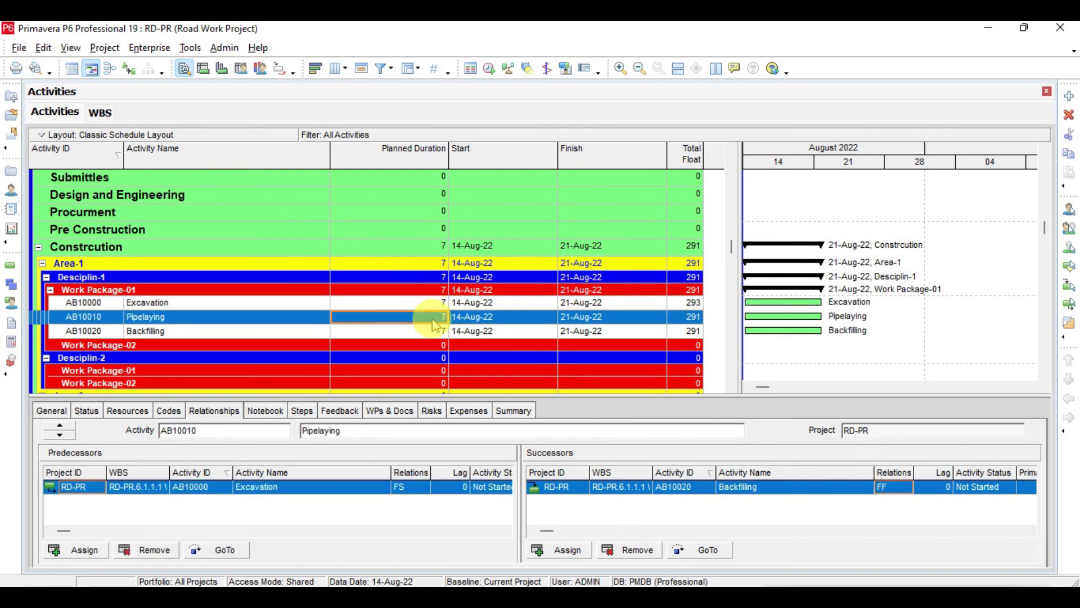
text(5)
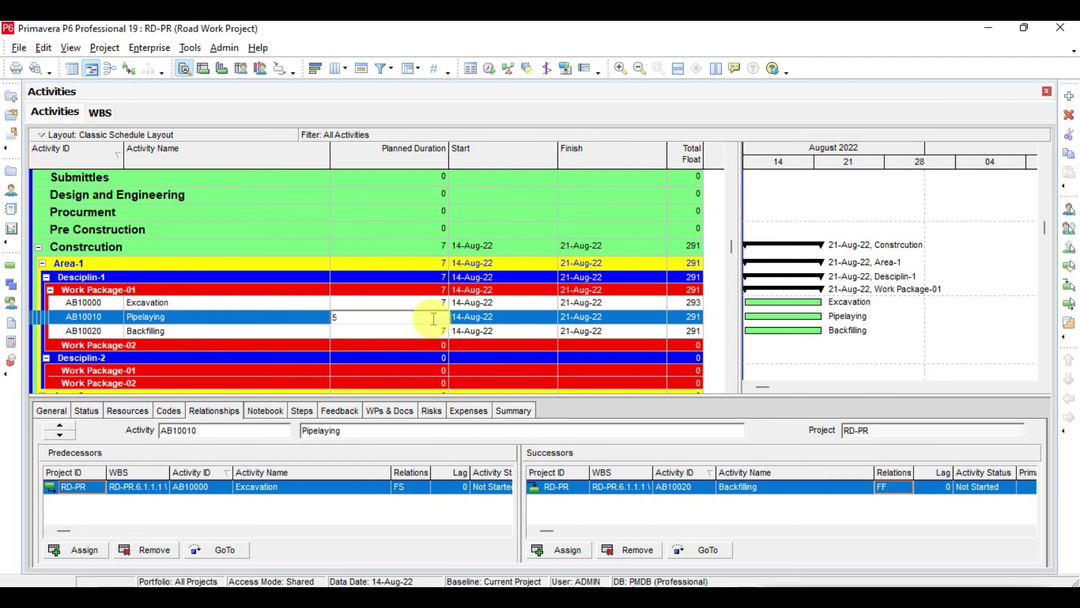
key(Return)
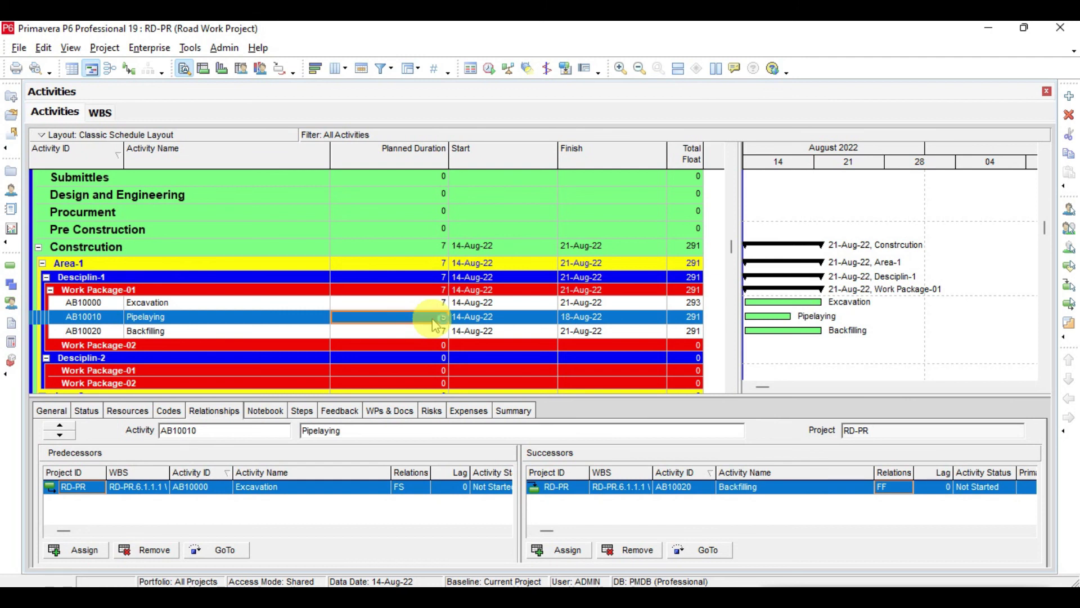
key(F9)
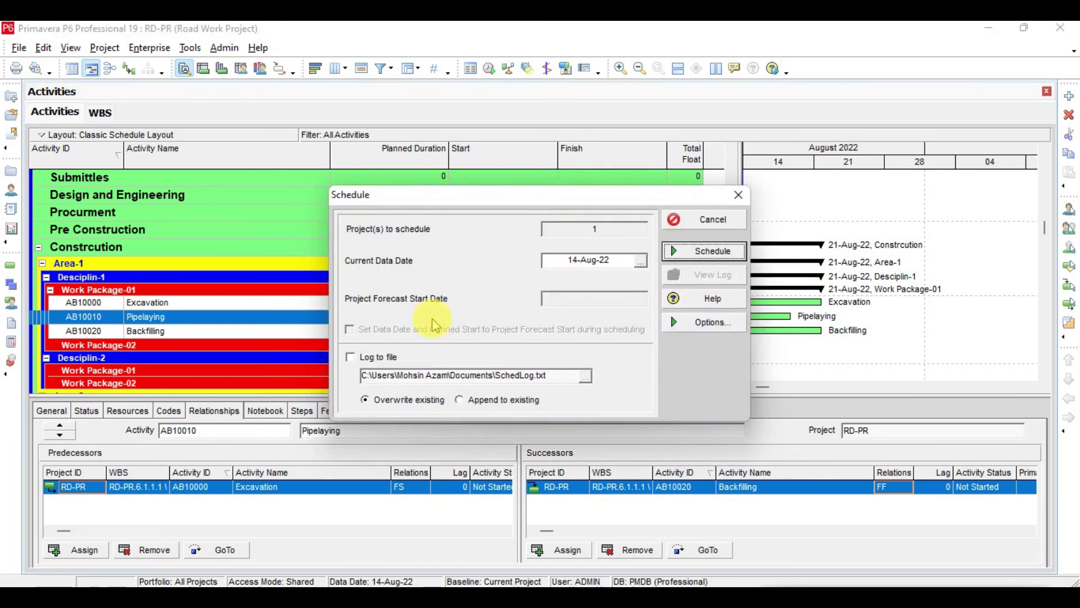
key(Return)
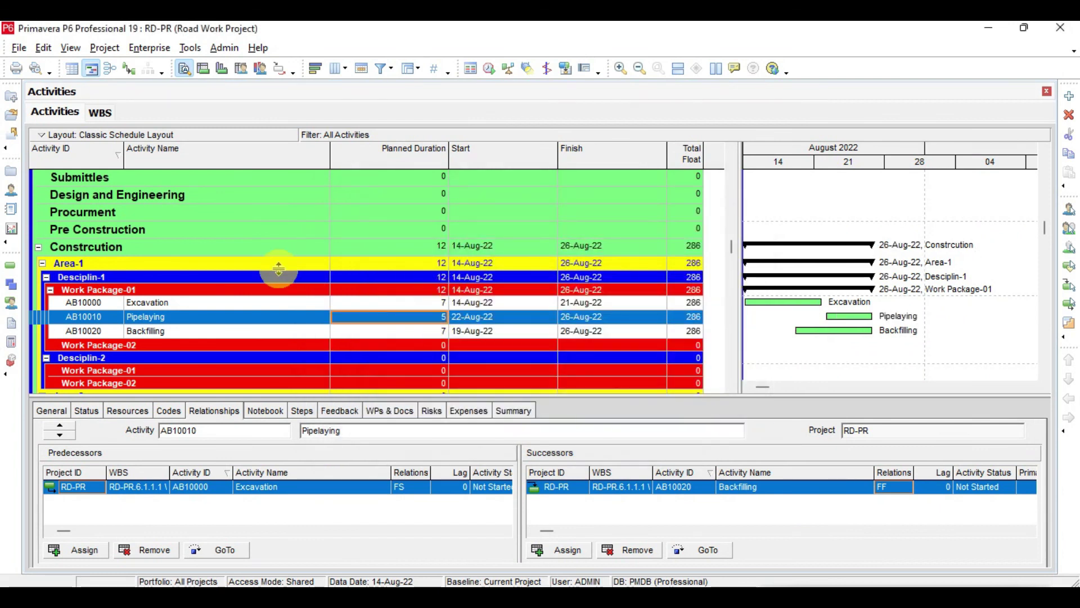
Step: Examine the start and finish dates of Pipelaying and Backfilling against Excavation to see how the FS and FF relationships position them
click(178, 305)
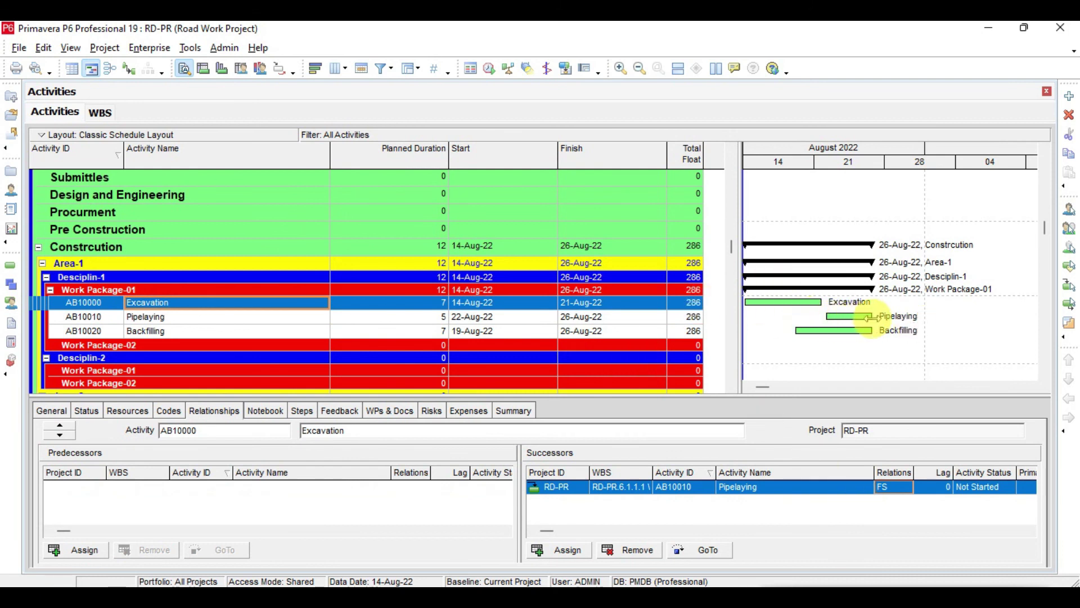
click(486, 316)
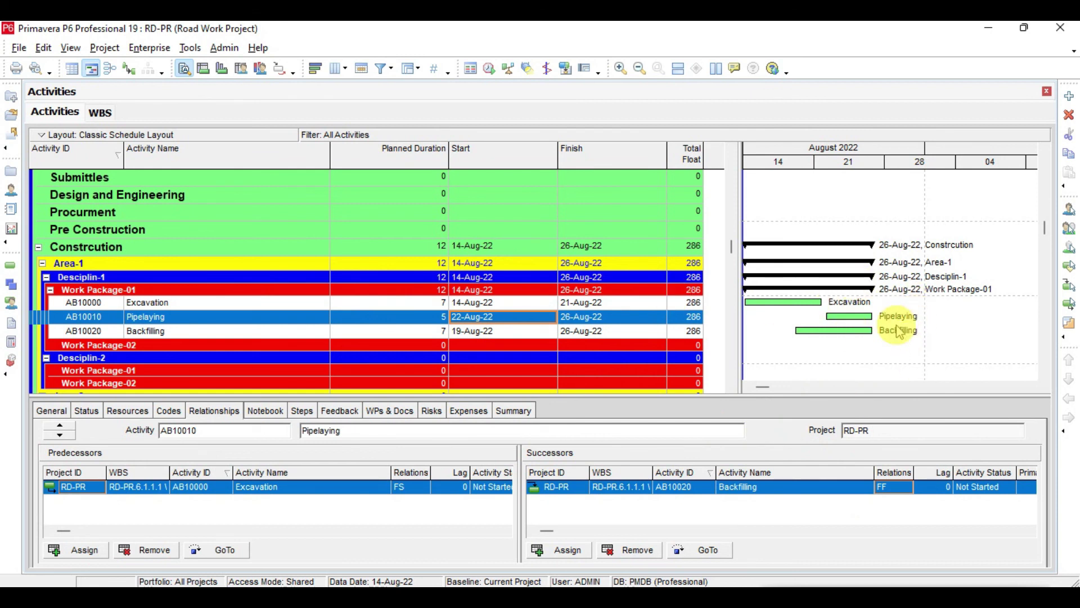
click(583, 329)
click(500, 320)
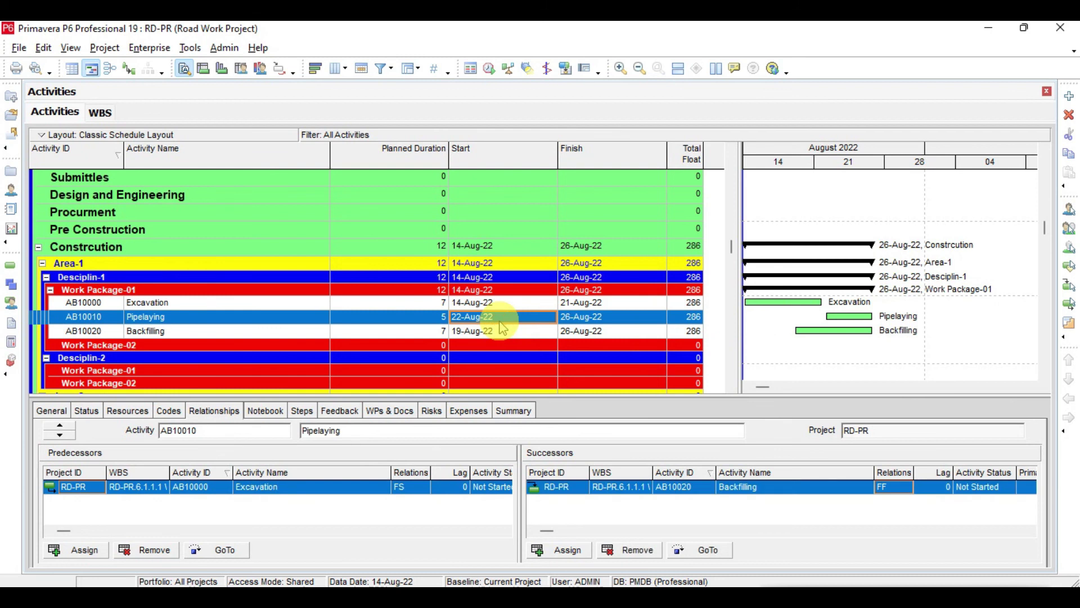
click(572, 321)
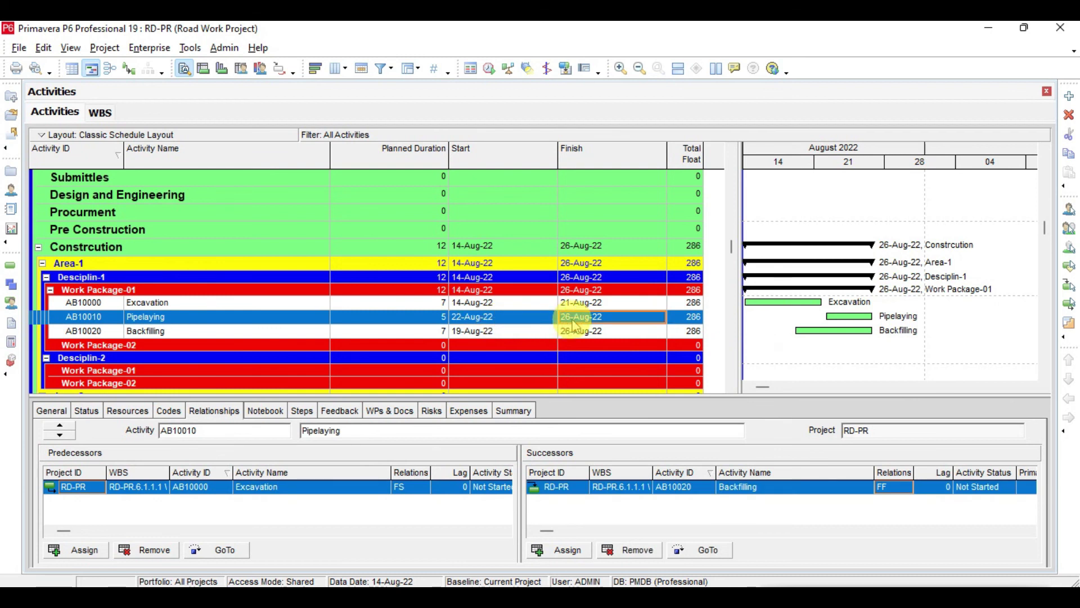
click(487, 332)
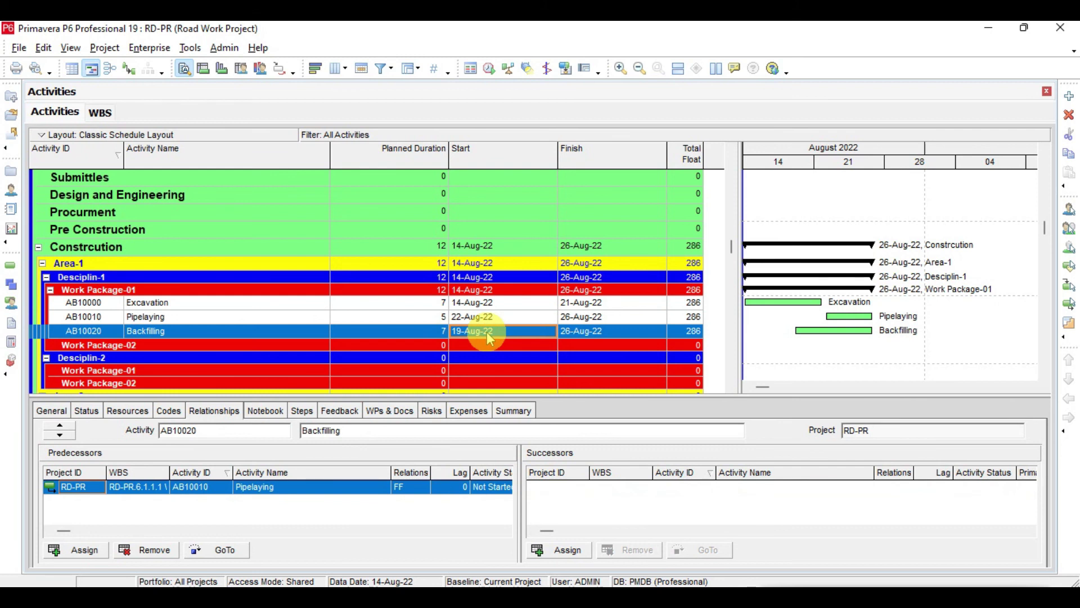
click(599, 333)
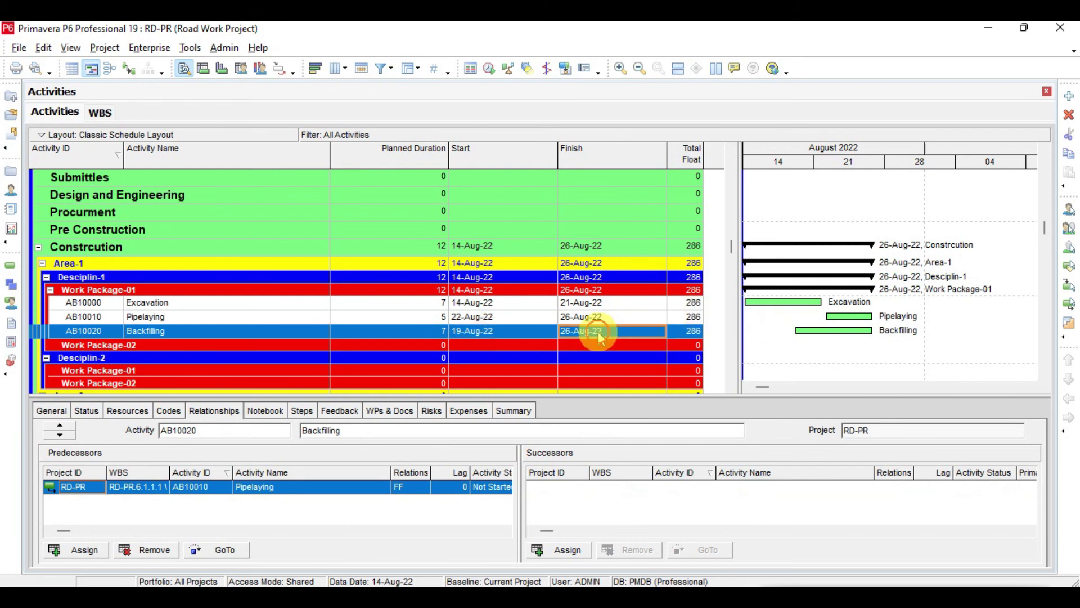
click(586, 317)
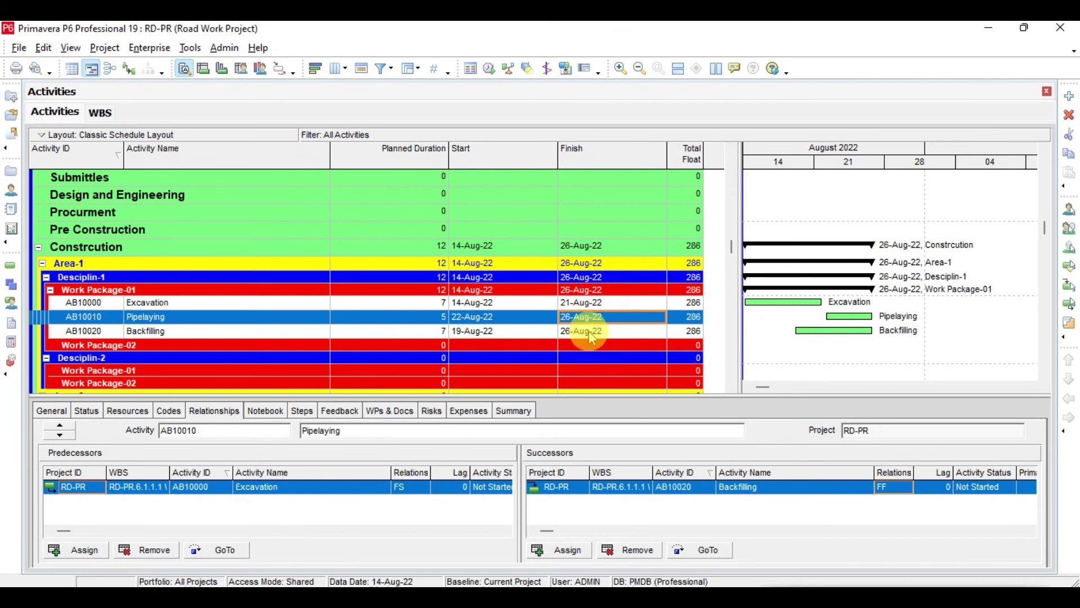
click(589, 334)
click(418, 320)
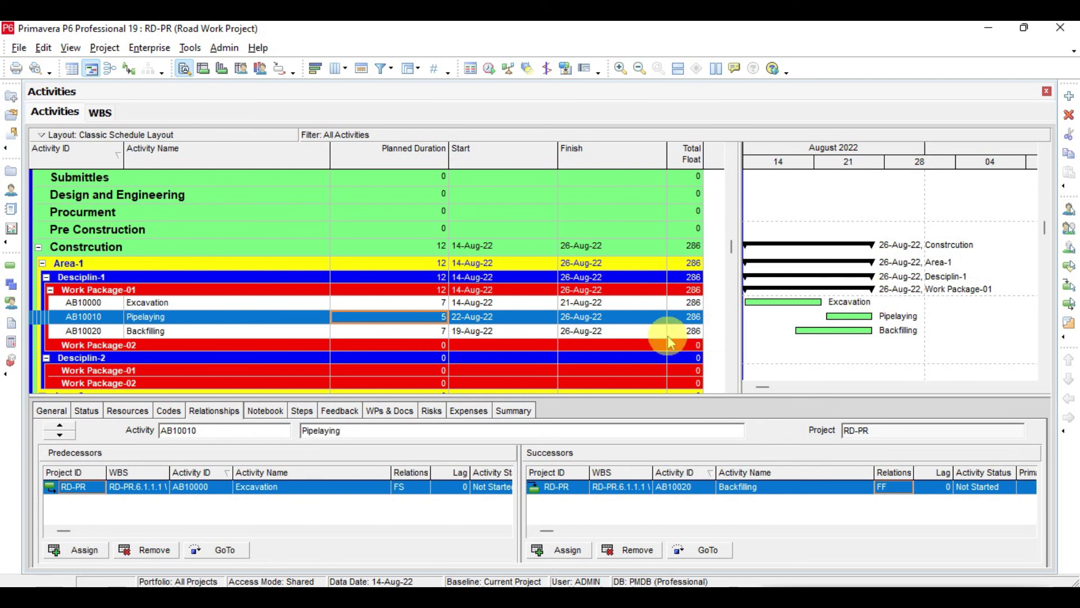
click(472, 318)
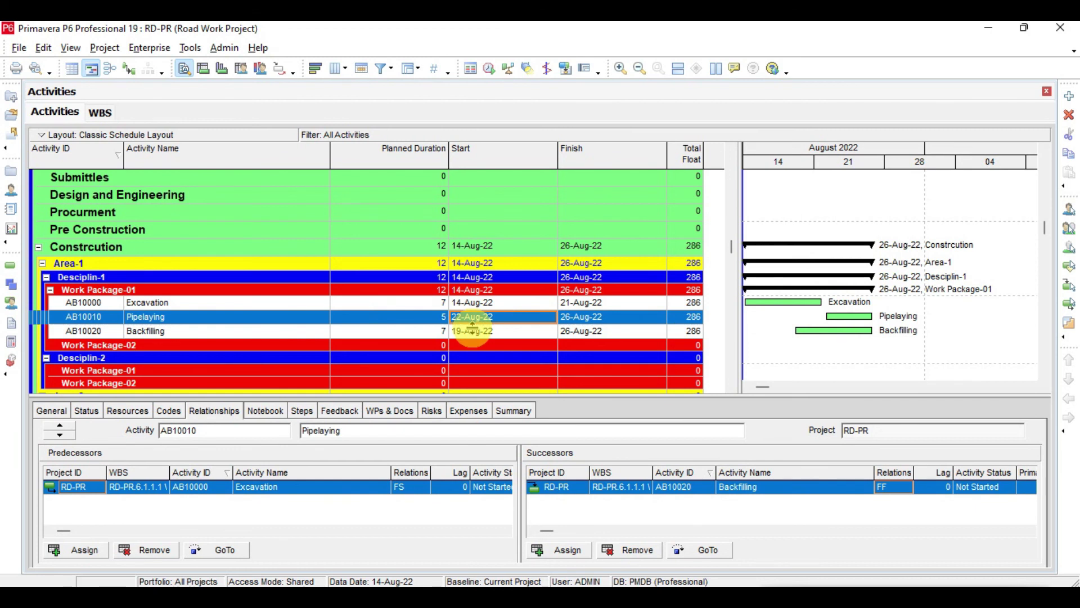
click(475, 334)
click(478, 317)
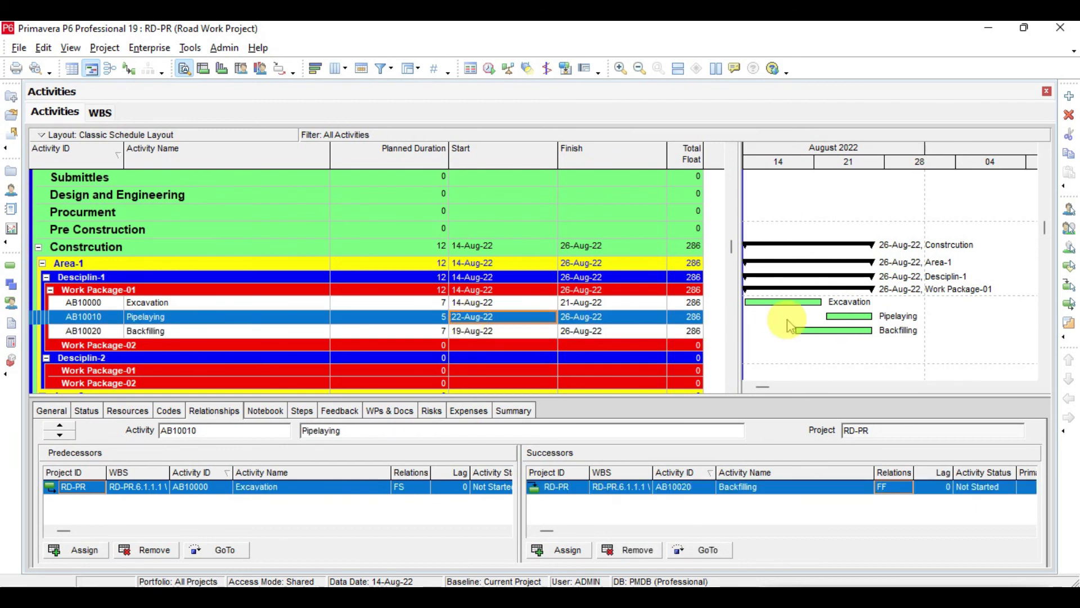
click(619, 318)
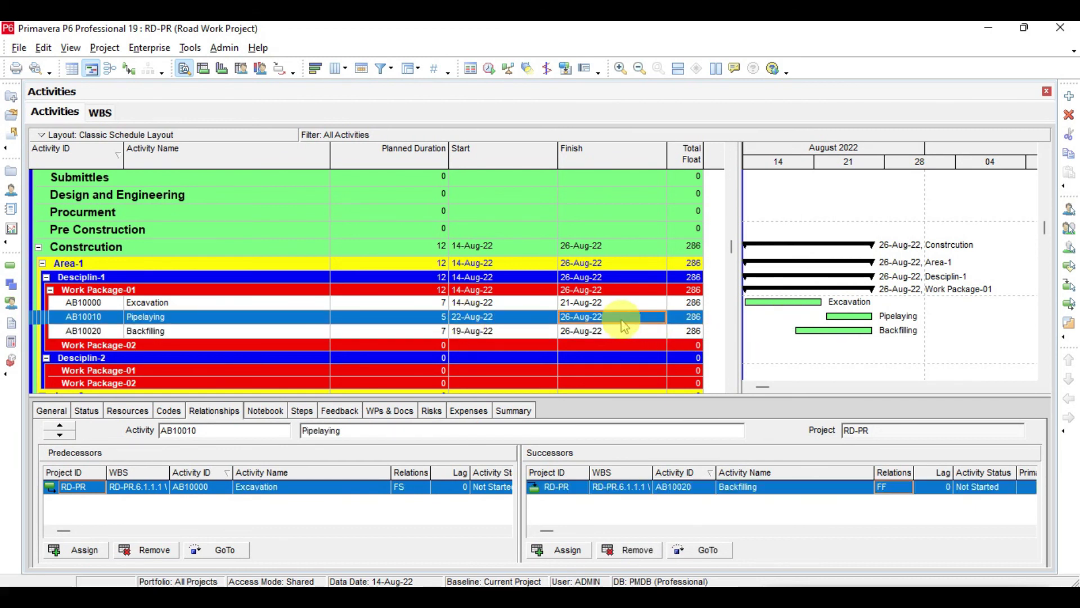
click(496, 333)
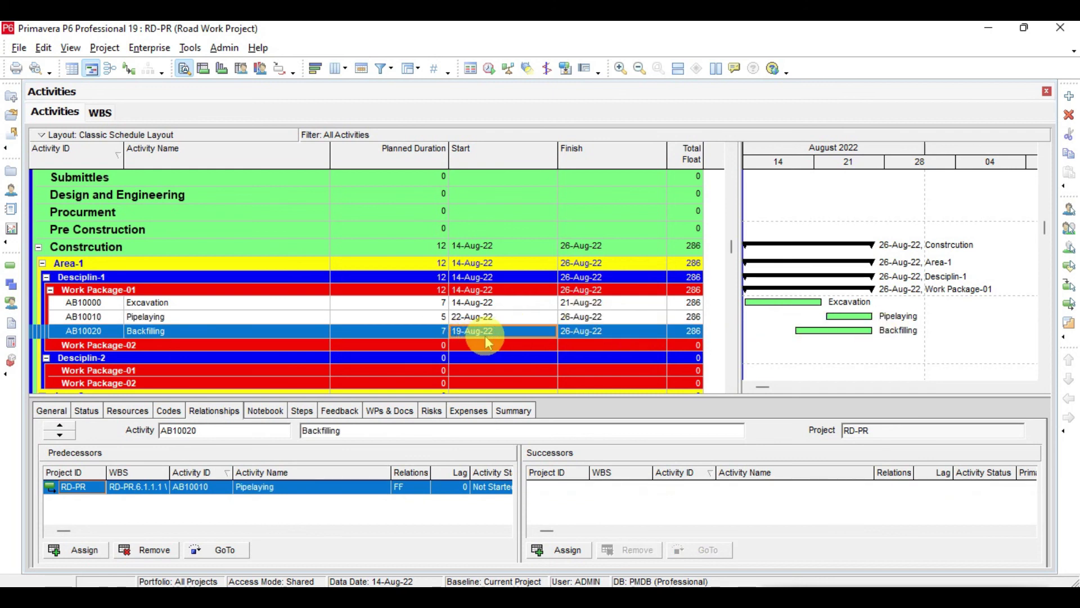
click(585, 331)
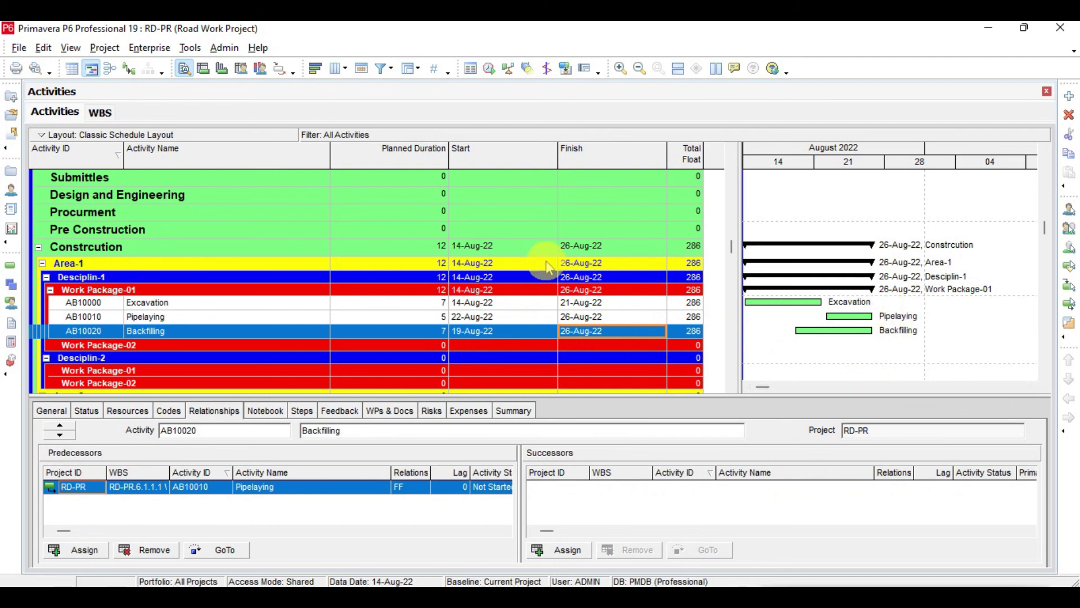
Step: Set the planned duration of Pipelaying to 7 and reschedule the project with the current data date
click(433, 318)
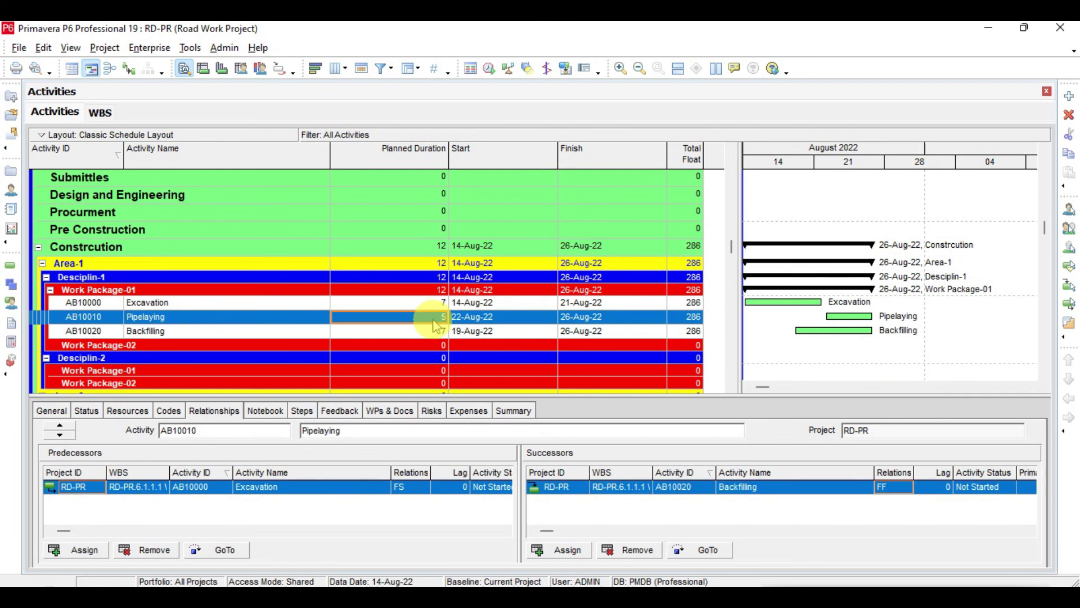
text(7)
key(Return)
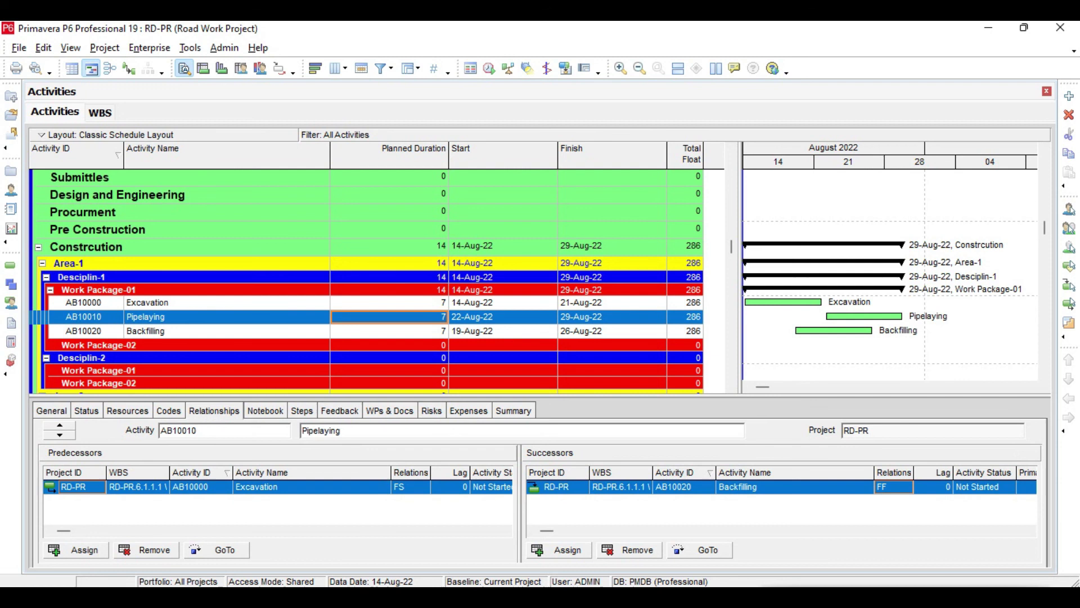
key(F9)
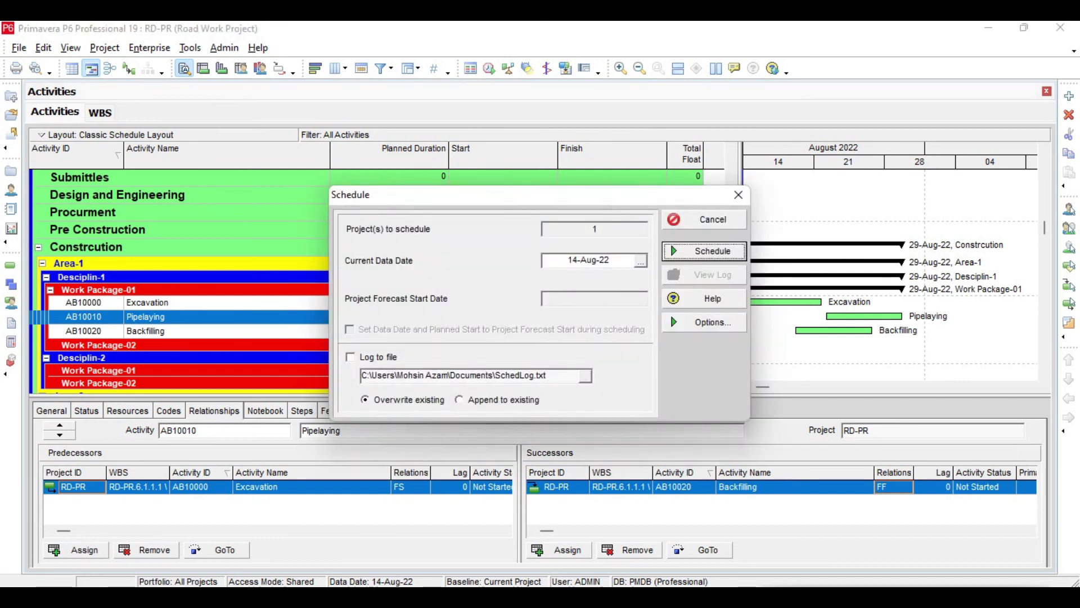
key(Return)
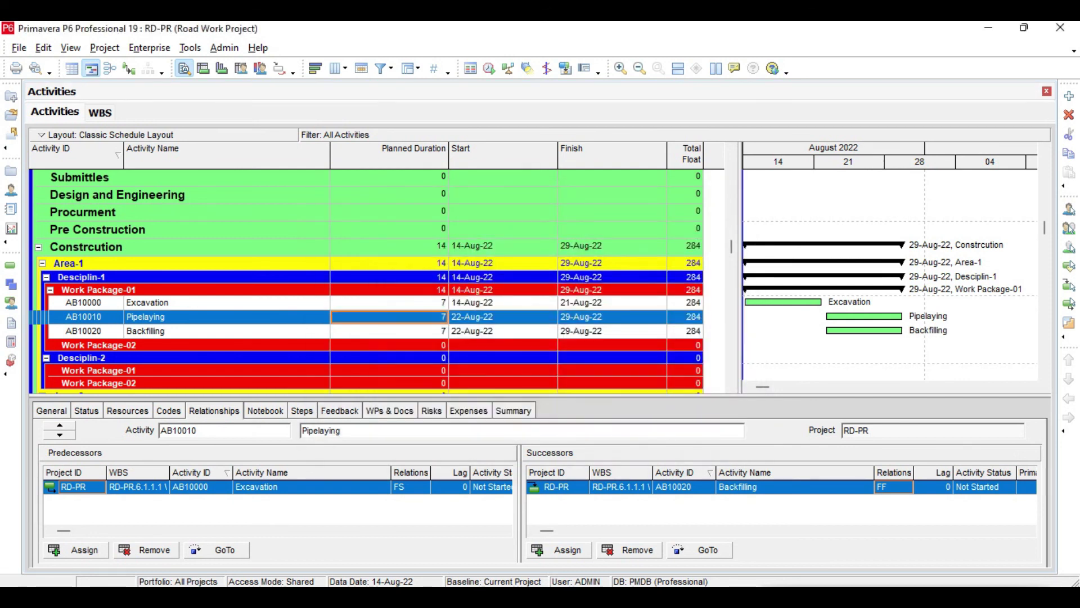